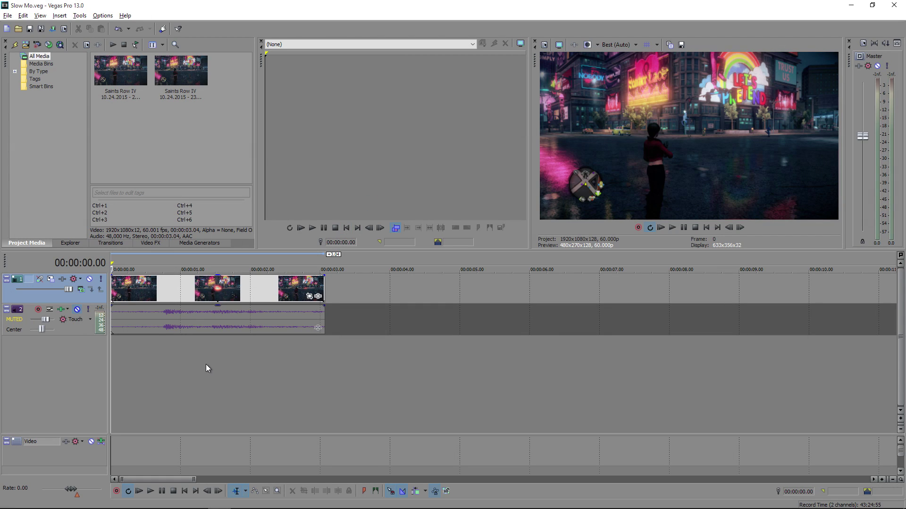
Preview the whole clip by selecting it as a time range and playing it.
key("space")
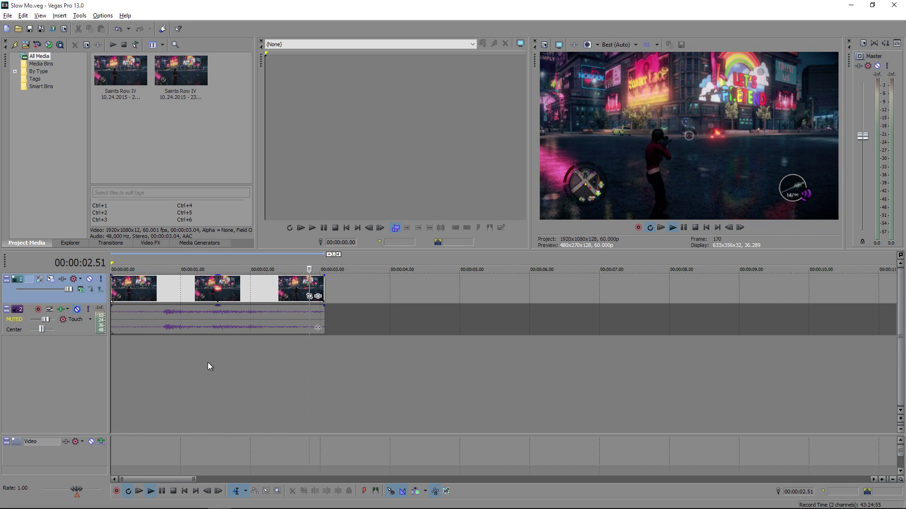
double_click(228, 289)
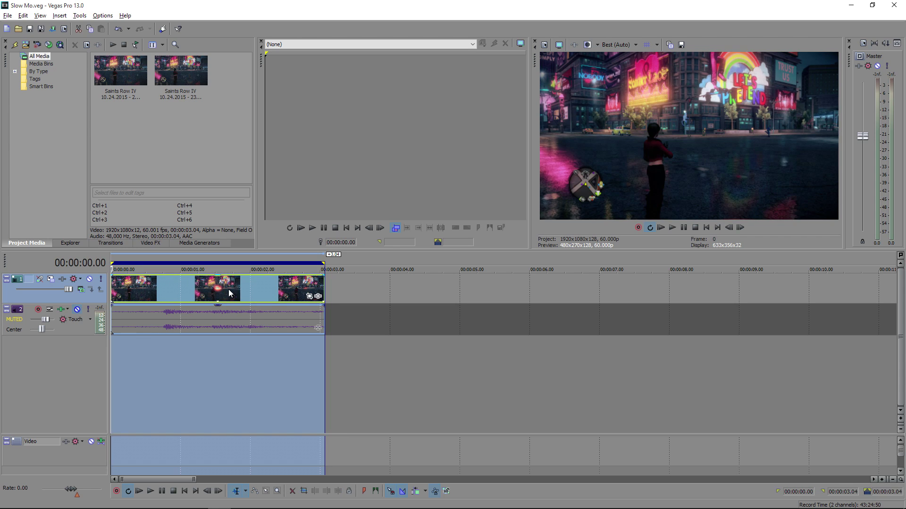
key("space")
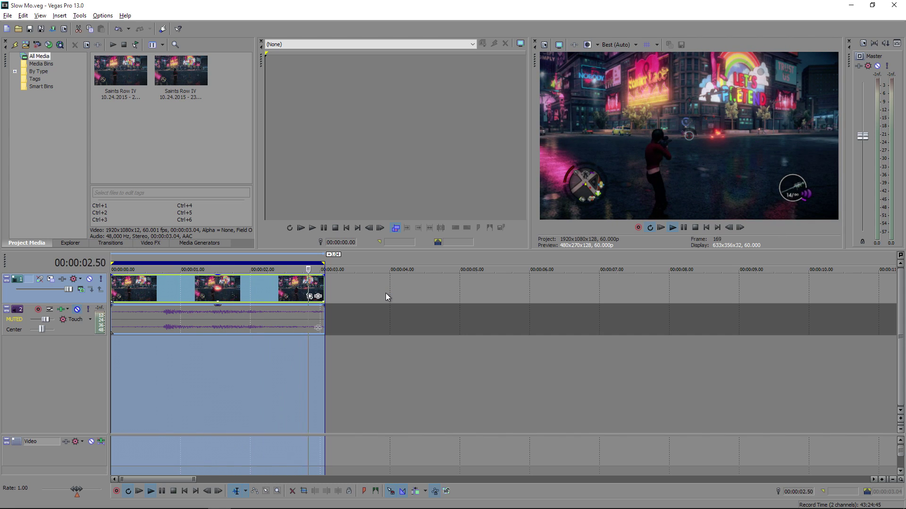
key("space")
Disable resampling on the video clip via its Switches menu.
left_click(283, 296)
right_click(253, 291)
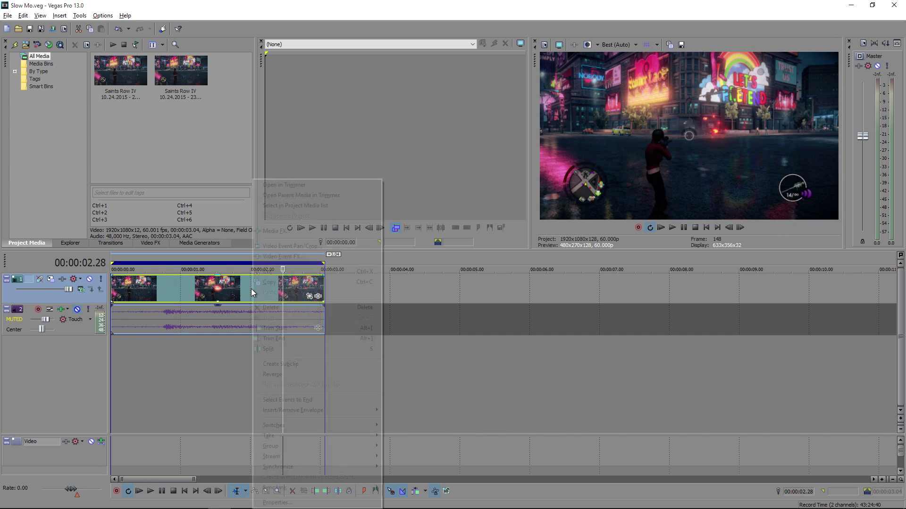
mouse_move(309, 426)
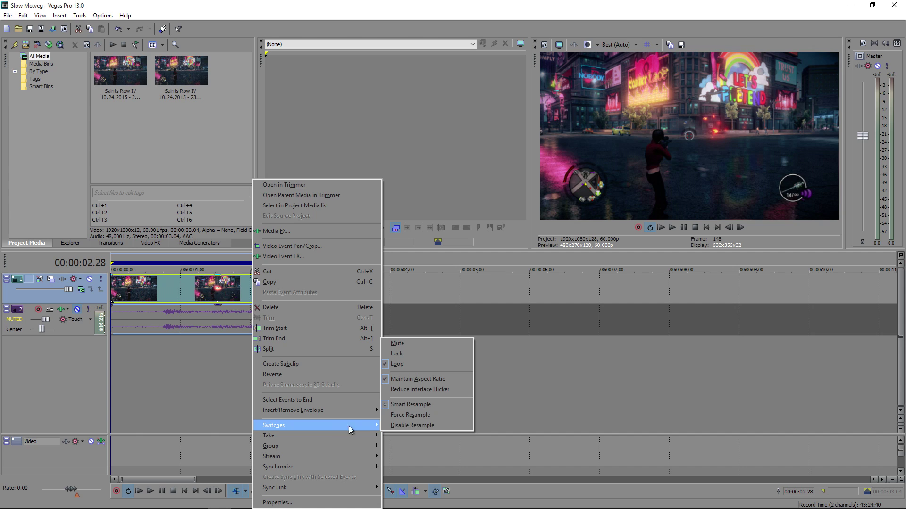
left_click(389, 425)
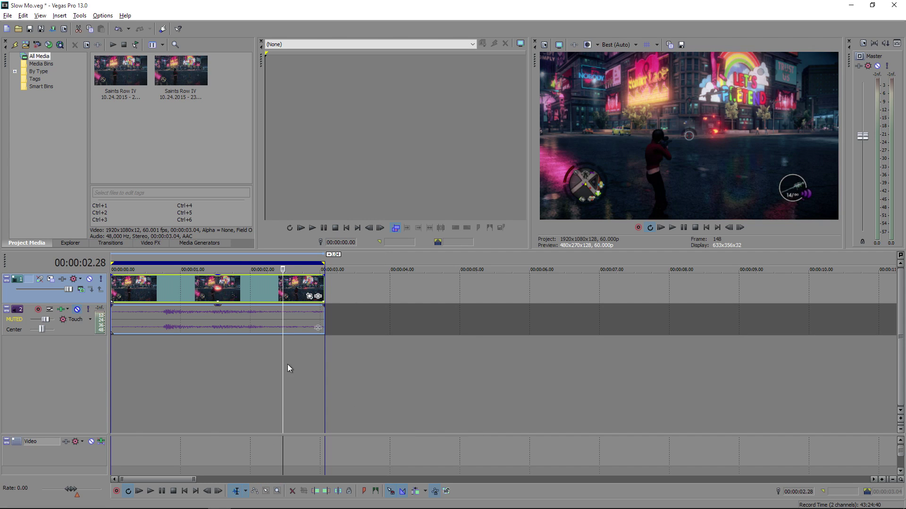
Normalize the audio clip's level via its Switches menu.
left_click(242, 326)
right_click(251, 319)
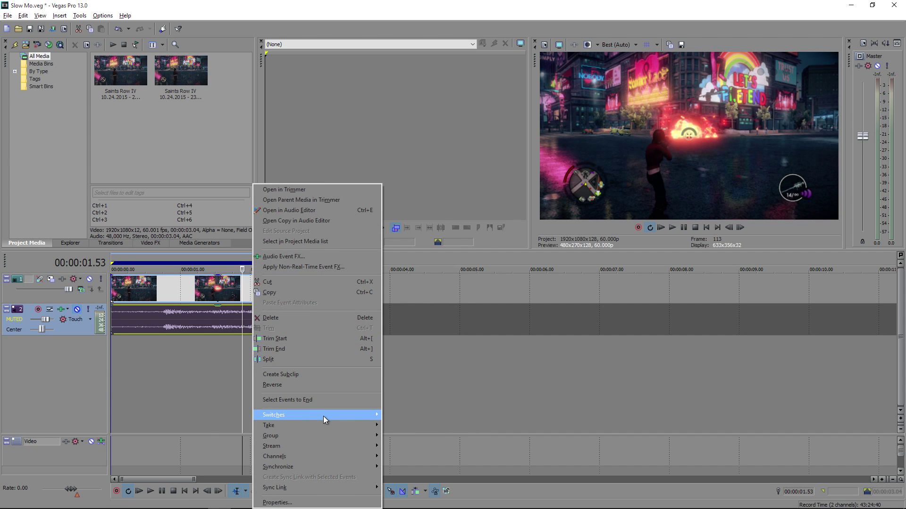
mouse_move(324, 416)
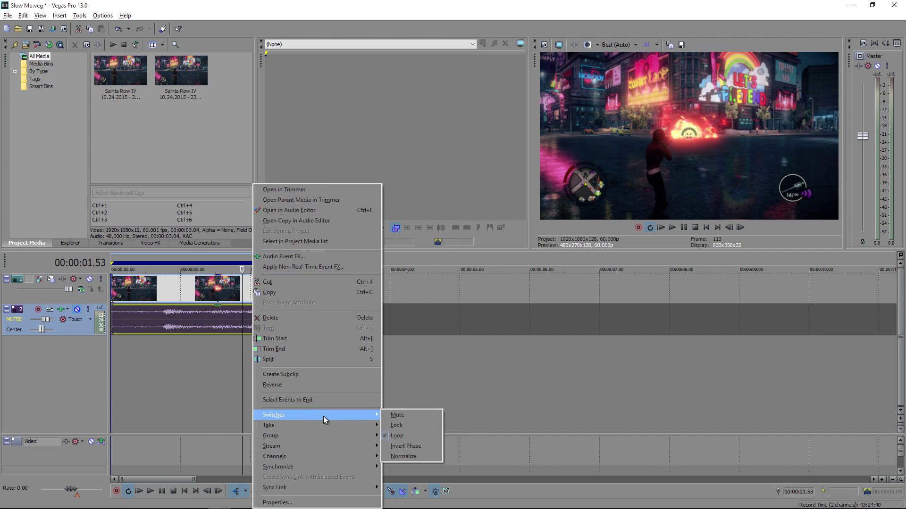
left_click(401, 456)
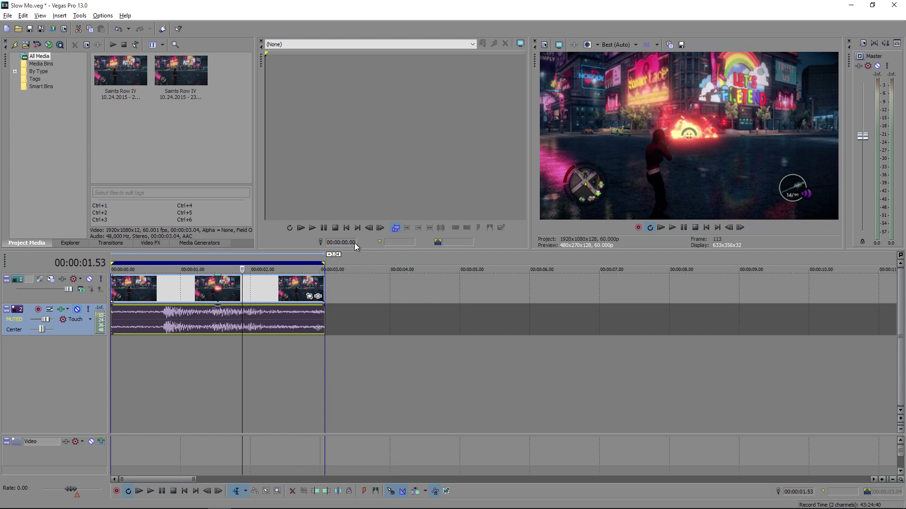
Confirm the project video properties at 1920x1080, 60 fps, Best quality.
left_click(545, 45)
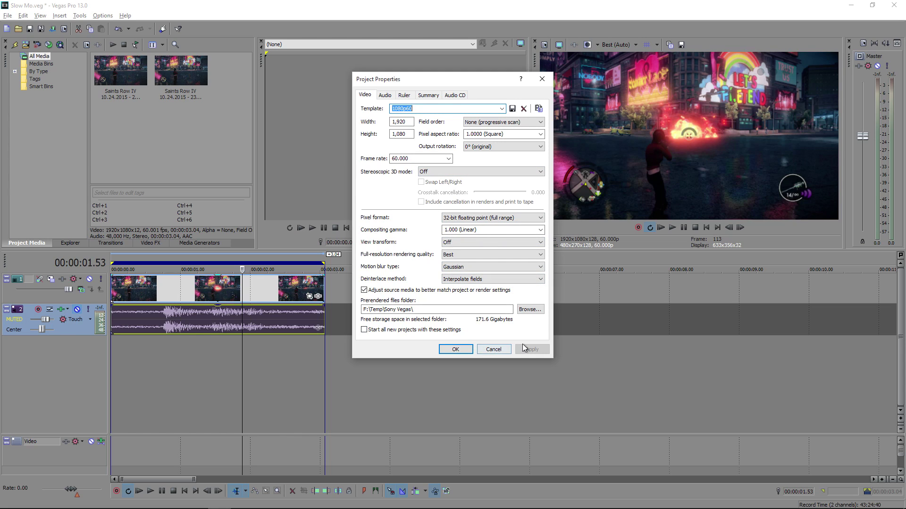
left_click(455, 350)
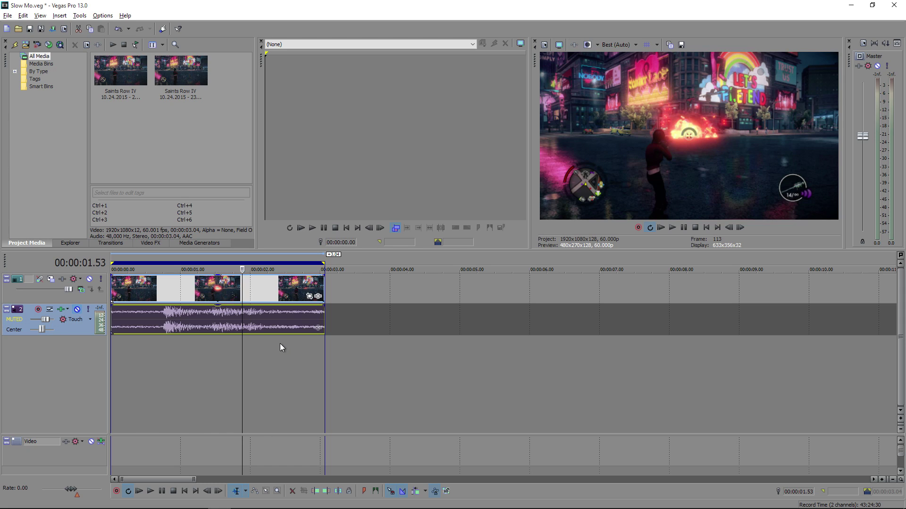
left_click(192, 352)
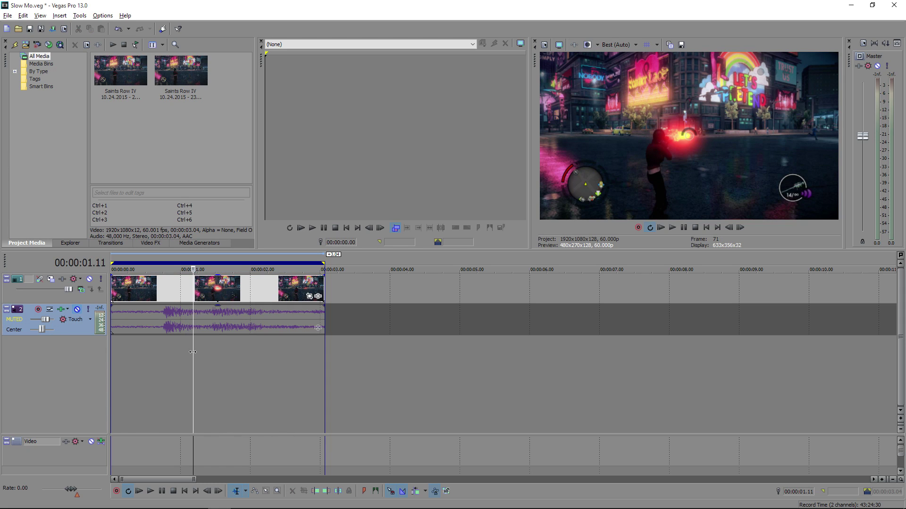
key("Left")
key("Left")
key("Left")
key("Left")
key("Left")
key("Left")
key("Left")
key("Left")
key("Left")
key("Left")
key("Left")
key("Left")
key("Left")
key("Left")
key("Left")
key("Left")
key("Left")
key("Left")
key("Left")
key("Left")
key("Left")
key("Left")
key("Left")
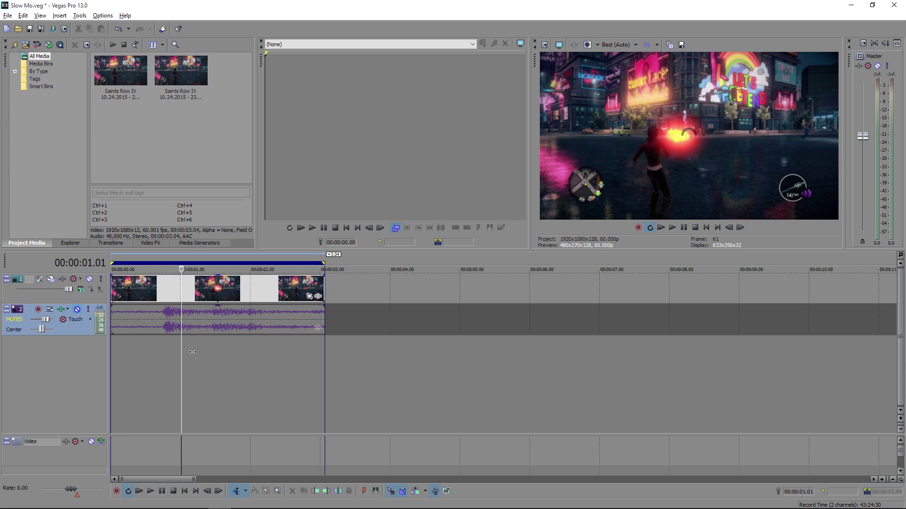
scroll(193, 352, "up", 5)
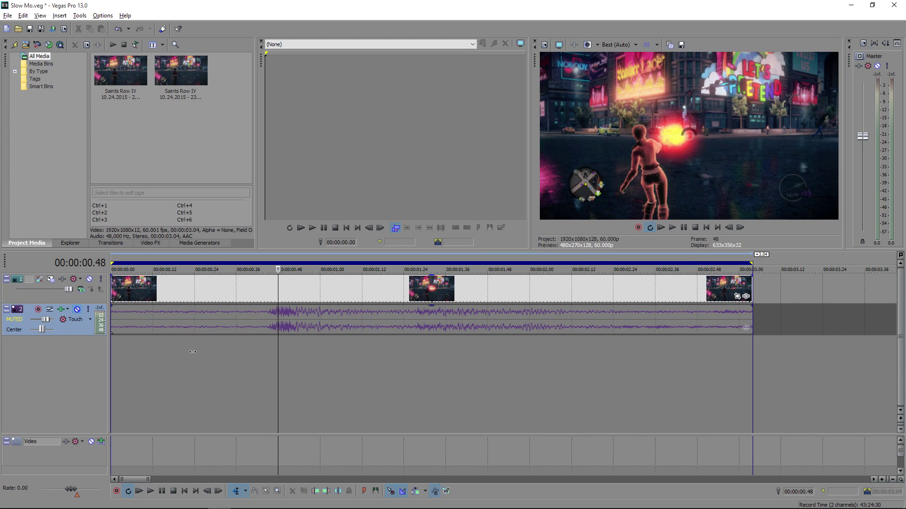
key("Right")
key("Right")
key("Right")
scroll(194, 352, "up", 2)
key("Right")
key("Right")
key("Right")
key("Right")
key("Right")
key("Right")
key("Right")
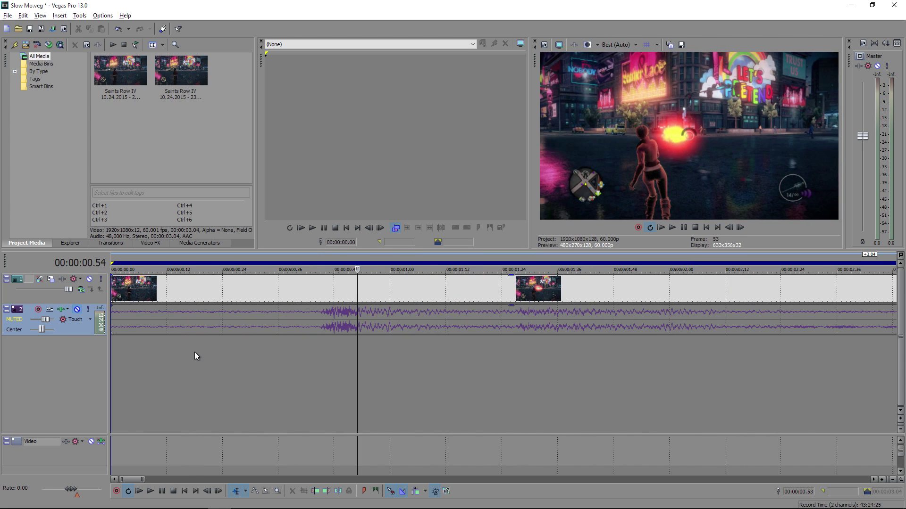
key("Right")
key("Right")
key("Right")
key("Right")
key("Right")
key("Right")
key("Right")
key("Right")
key("Right")
key("Right")
key("Right")
key("Right")
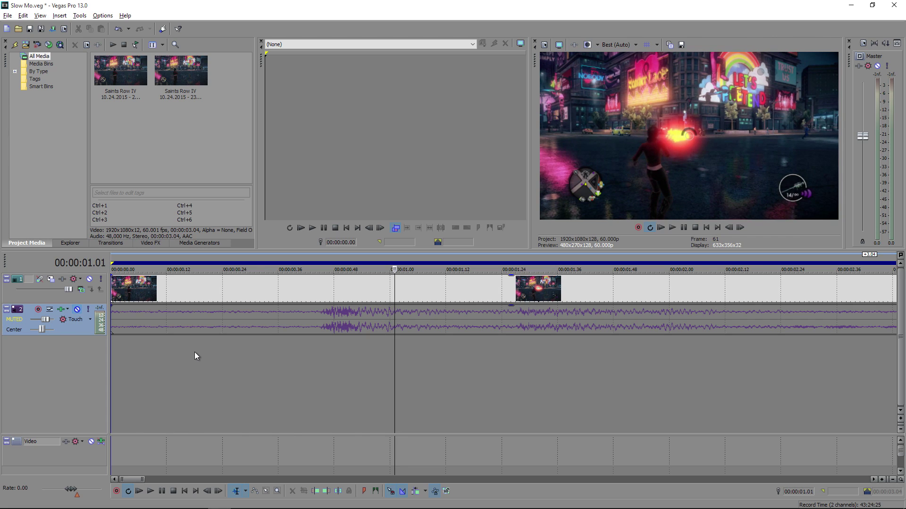
key("Right")
key("Right")
key("Right")
key("Right")
key("Right")
key("Right")
key("Right")
key("Right")
key("Right")
key("Right")
key("Right")
key("Right")
key("Right")
key("Right")
key("Right")
key("Right")
key("Right")
key("Right")
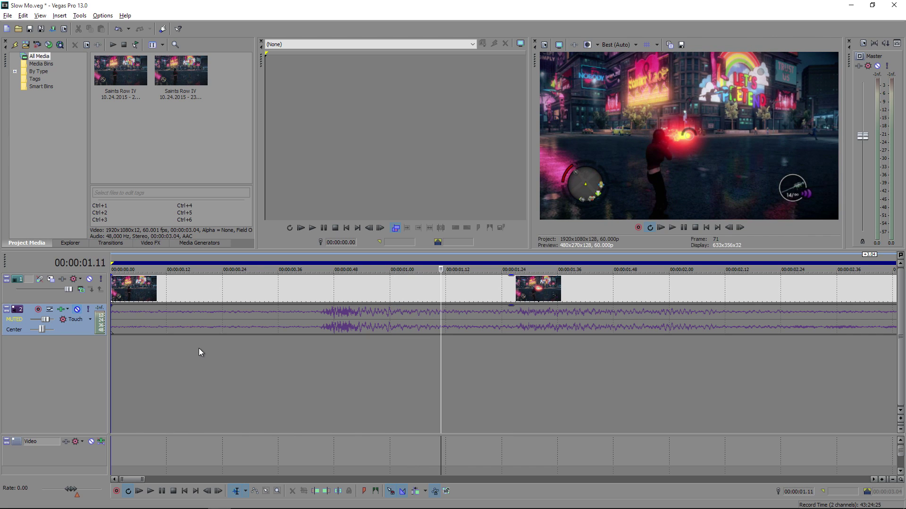
key("Right")
key("Right")
key("Right")
key("Right")
key("Right")
key("Right")
key("Right")
key("Right")
key("Right")
key("Right")
key("Right")
key("Right")
key("Right")
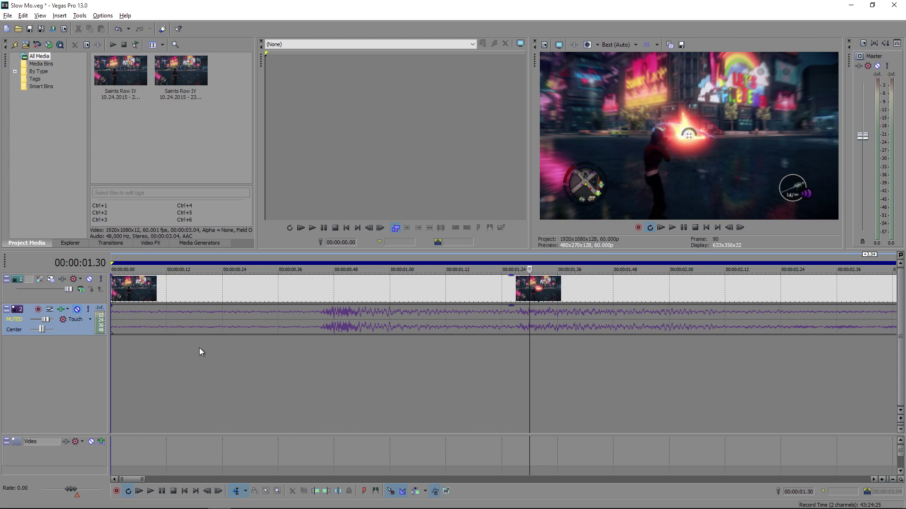
key("Right")
key("Right")
key("Right")
key("Right")
key("Right")
key("Right")
key("Right")
key("Right")
key("Right")
key("Right")
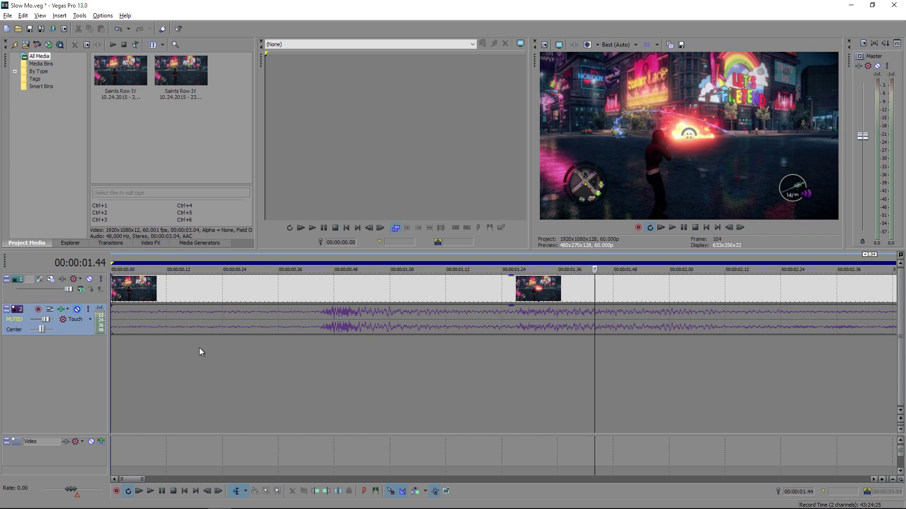
key("Right")
key("Right")
key("Right")
key("Right")
key("Right")
key("Right")
key("Right")
key("Right")
key("Right")
key("Right")
key("Right")
key("Right")
key("Right")
key("Right")
key("Right")
key("Right")
key("Right")
key("Right")
key("Right")
key("Right")
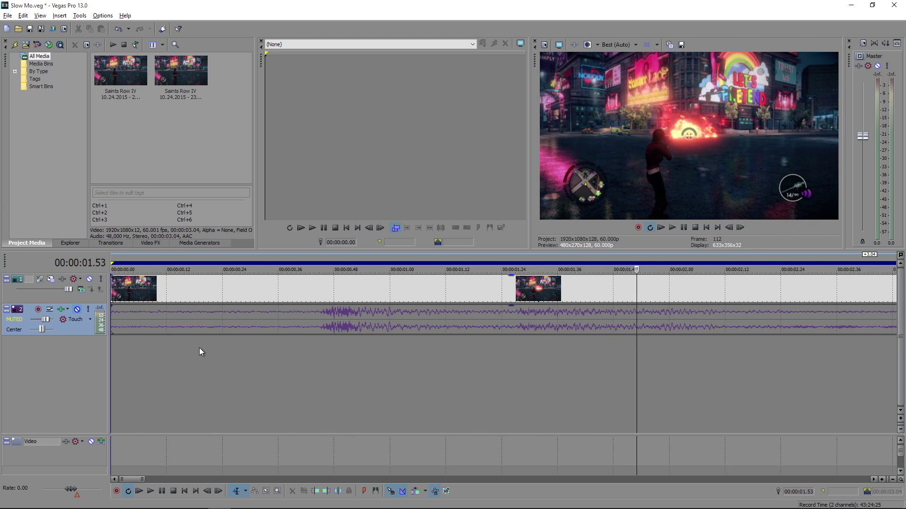
key("Right")
key("Right")
key("Right")
key("Right")
key("Right")
key("Right")
key("Right")
key("Right")
key("Right")
key("Right")
key("Right")
key("Right")
key("Right")
key("Right")
key("Right")
key("Right")
key("Right")
key("Right")
key("Right")
key("Right")
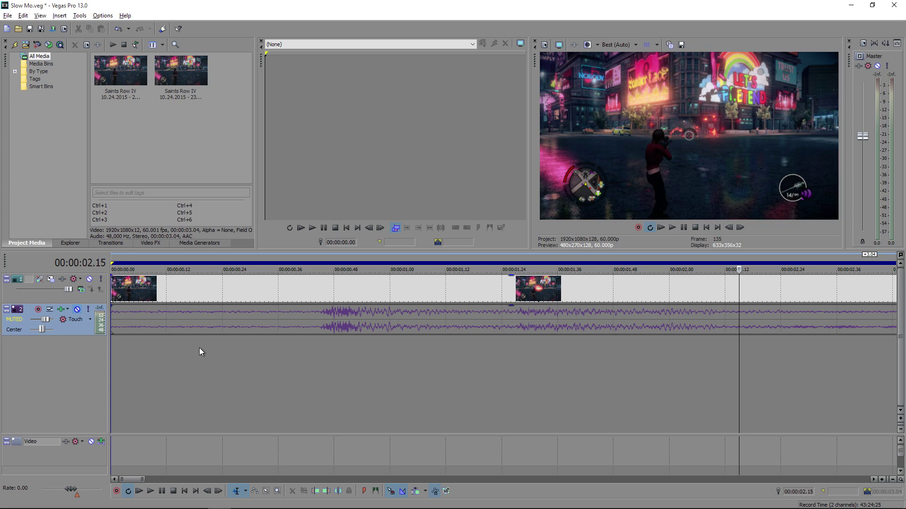
key("Right")
key("Right")
key("Right")
key("Right")
key("Right")
key("Right")
key("Right")
key("Right")
key("Right")
key("Right")
key("Right")
key("Right")
key("Right")
key("Right")
key("Right")
key("Right")
key("Right")
key("Right")
key("Right")
key("Right")
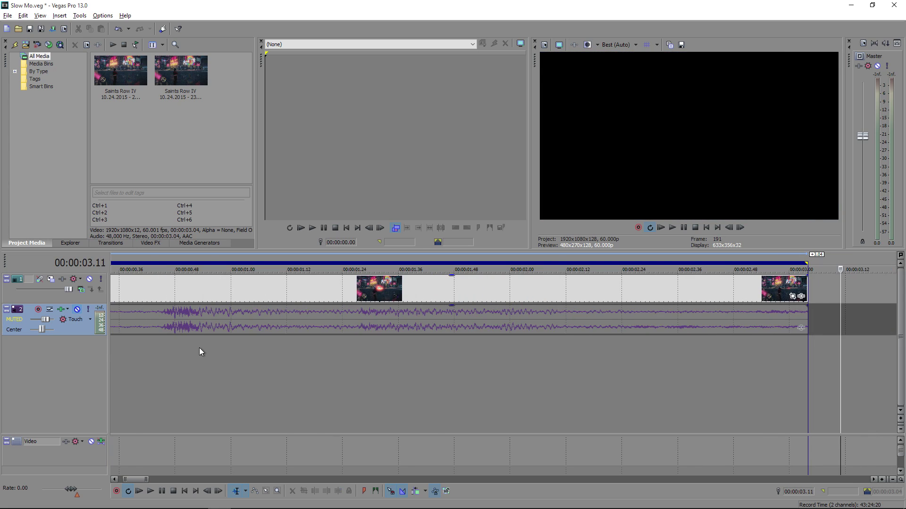
scroll(200, 347, "down", 5)
Step the playhead frame by frame toward 00:00:01.34 and preview from there.
left_click(203, 369)
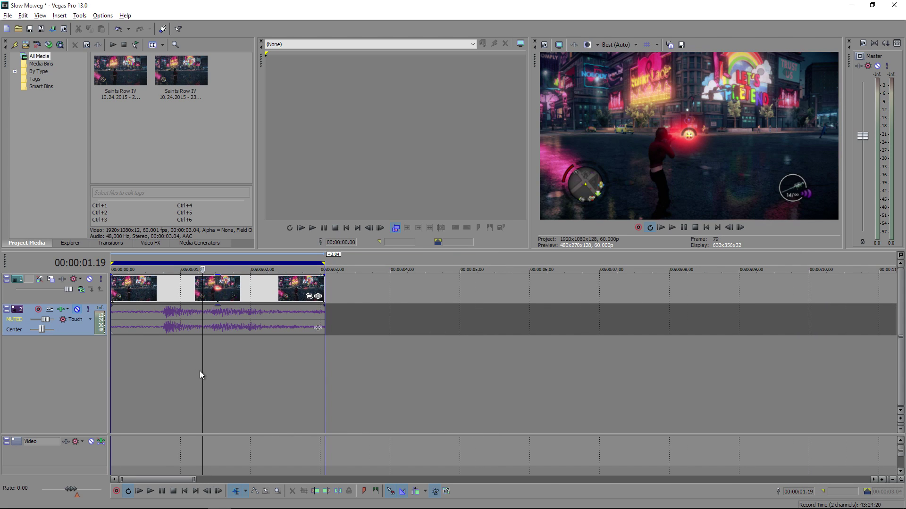
left_click(191, 349)
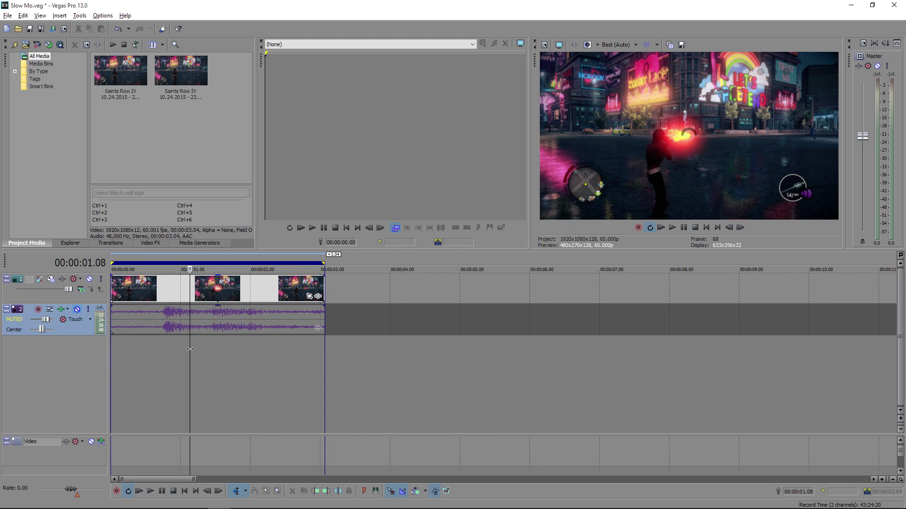
key("Left")
key("Left")
key("Left")
key("Left")
key("Left")
key("Left")
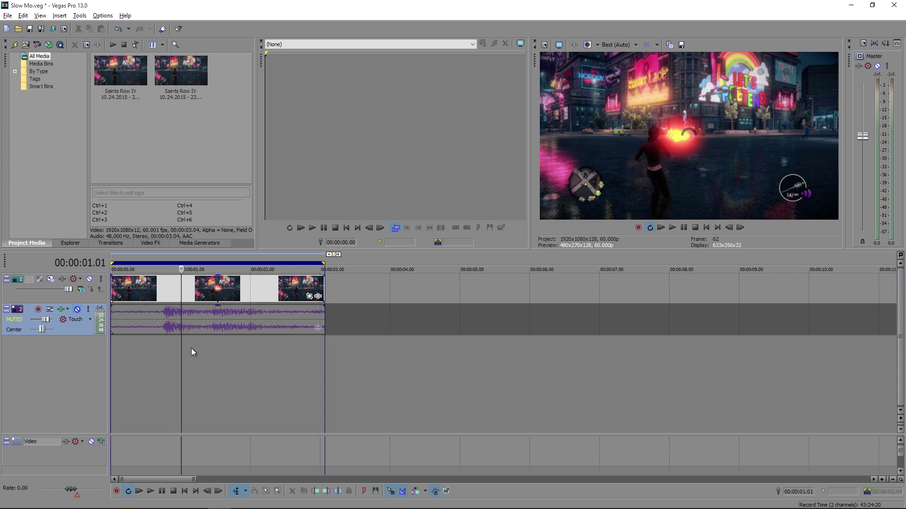
key("Right")
scroll(203, 352, "up", 1)
key("Right")
scroll(213, 354, "up", 1)
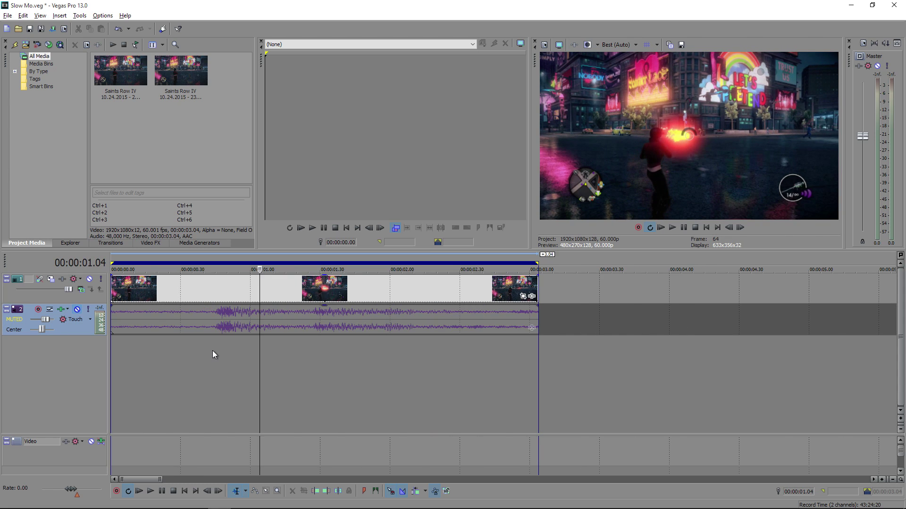
key("space")
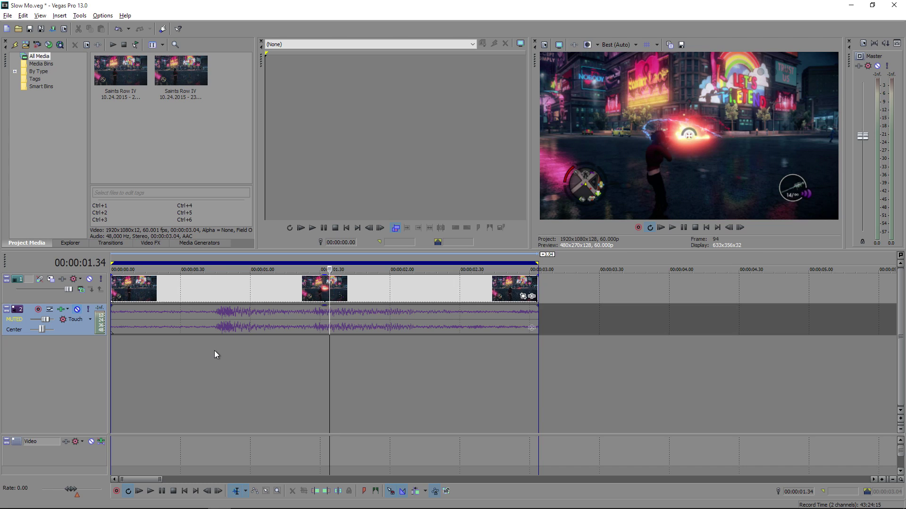
Split the clip at 00:00:01.34 and select the piece after the cut.
key("s")
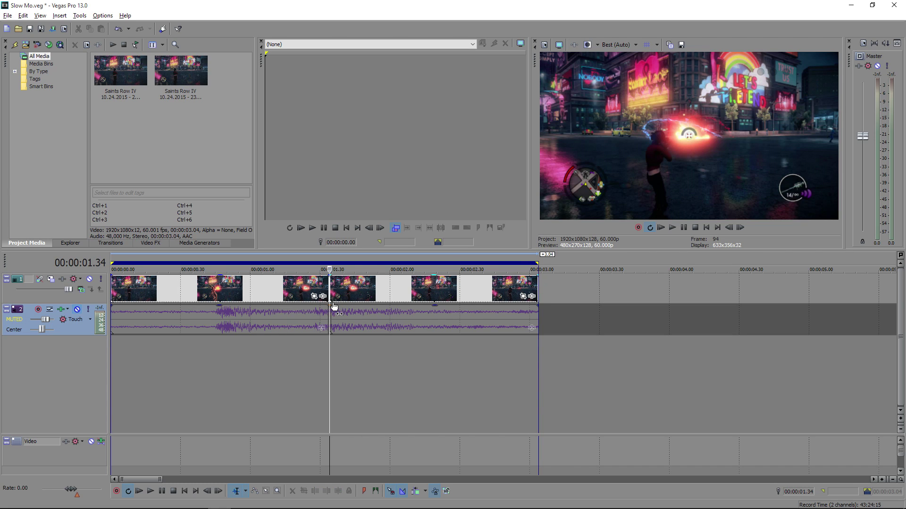
left_click(368, 299)
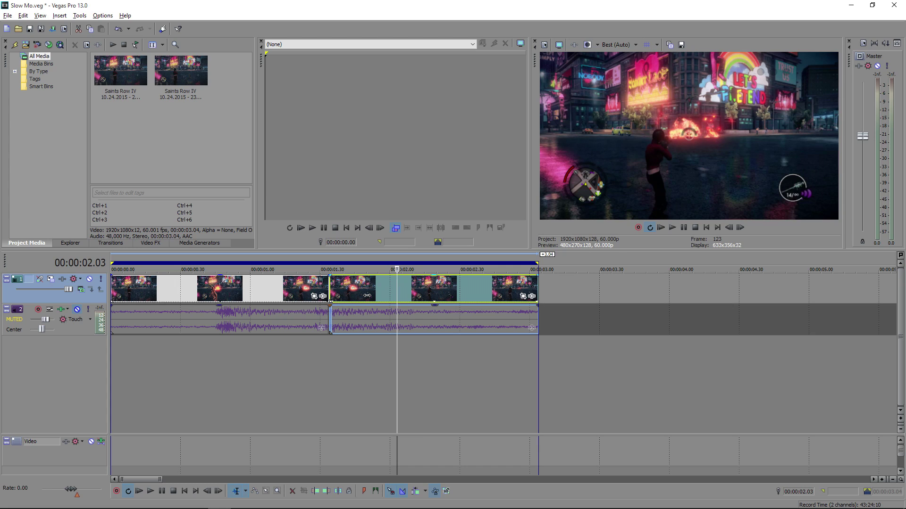
Split again at 00:00:02.03, move the end piece aside, and create a subclip from the middle.
key("s")
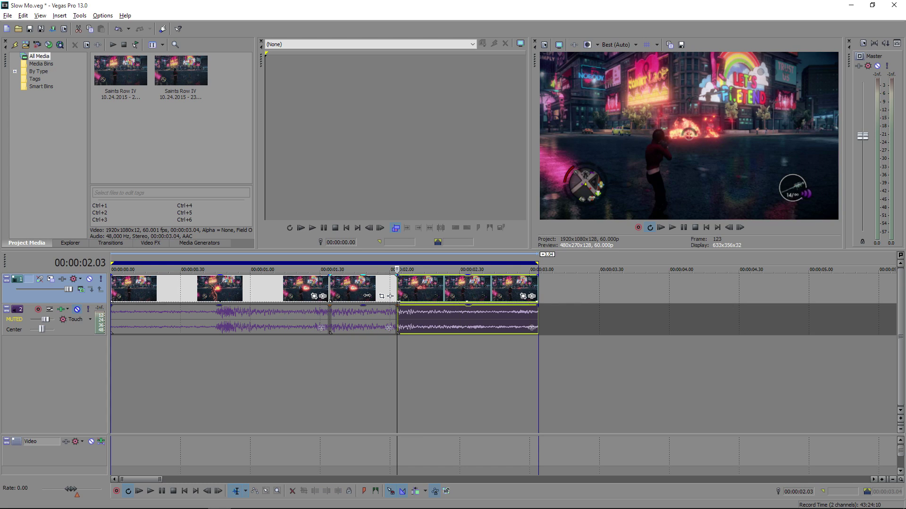
left_click_drag(424, 289, 604, 288)
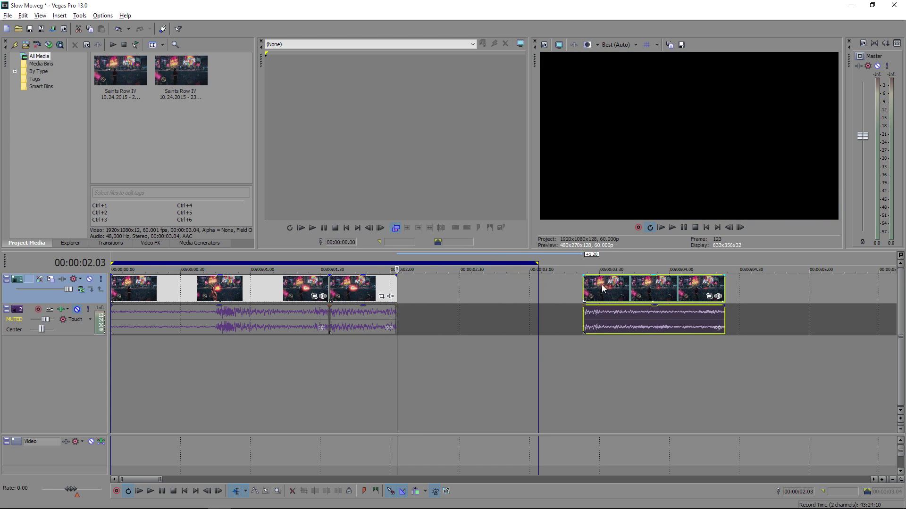
left_click(354, 296)
right_click(364, 289)
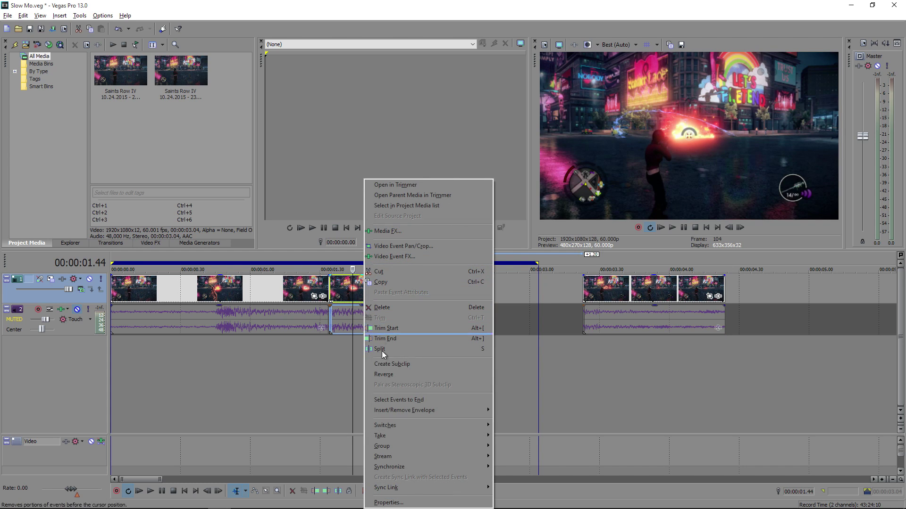
left_click(412, 365)
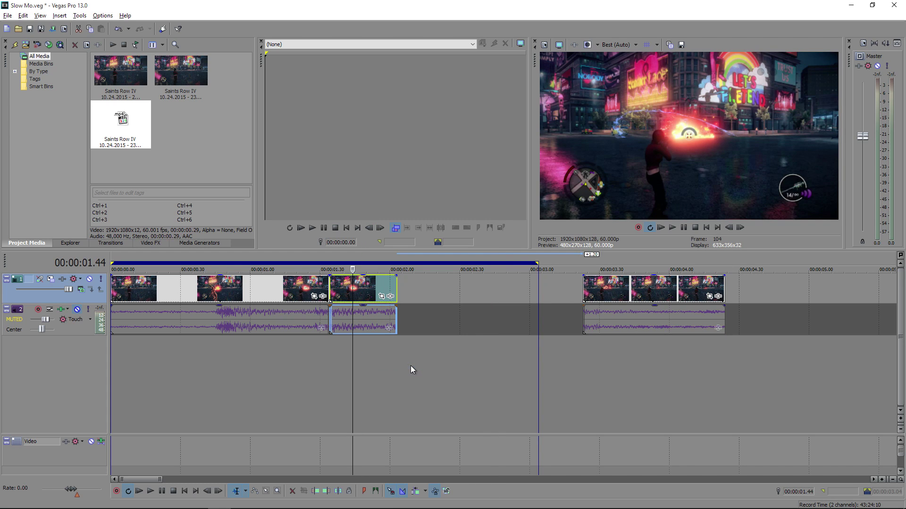
Replace the middle event with the new subclip dragged into the gap.
left_click(365, 293)
key("Delete")
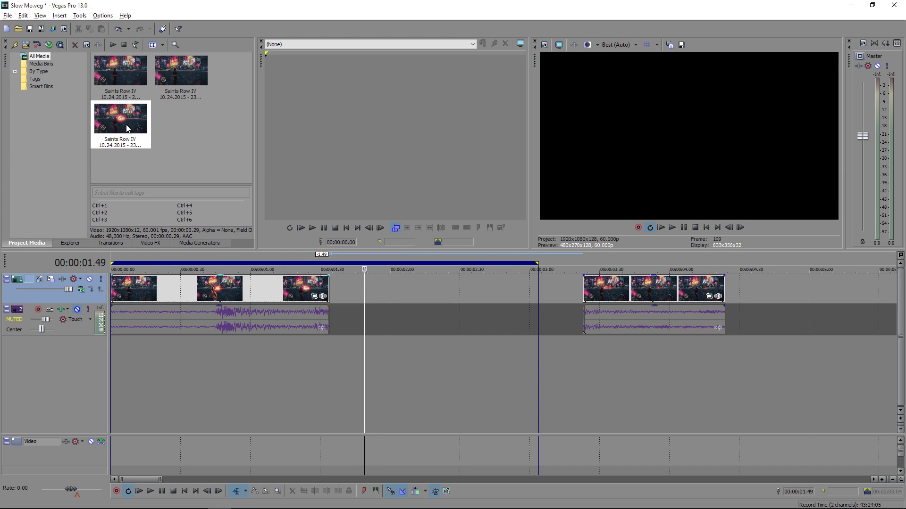
left_click_drag(127, 128, 334, 286)
Disable resampling on the subclip and slide the end piece back against it.
left_click(345, 282)
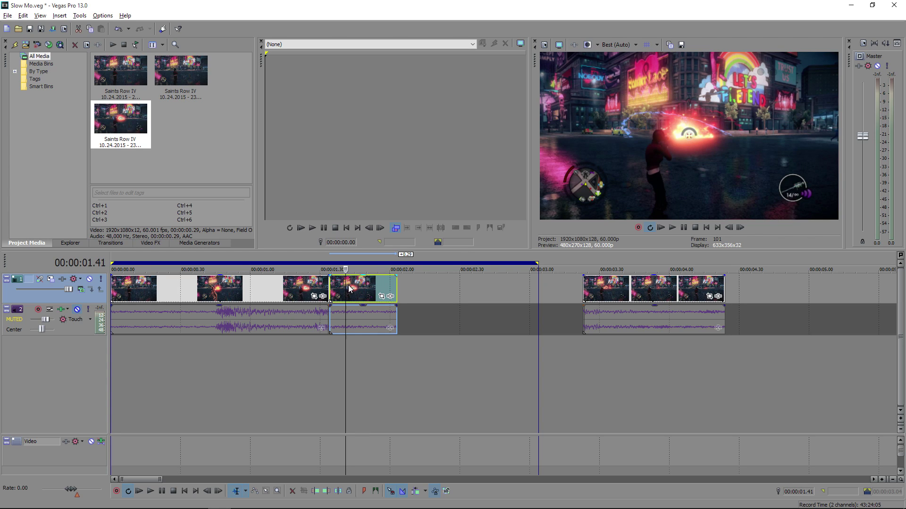
right_click(348, 285)
mouse_move(437, 424)
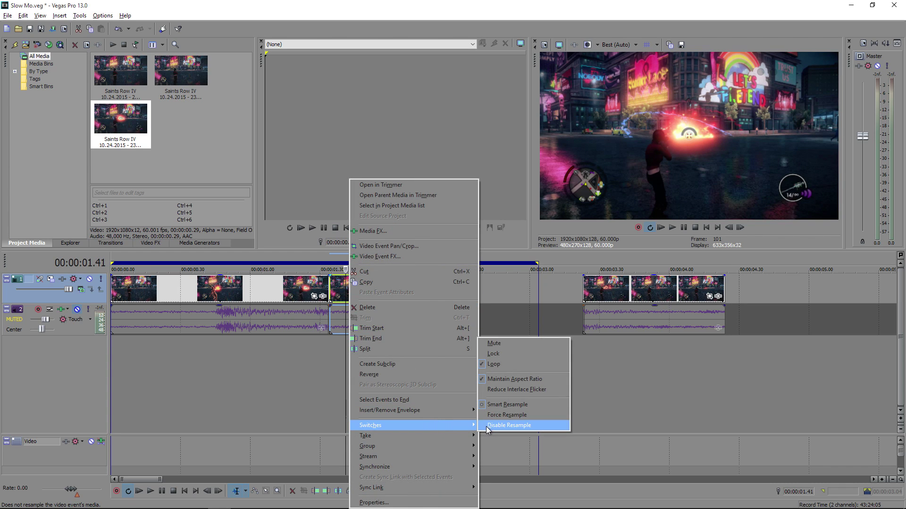
left_click(492, 426)
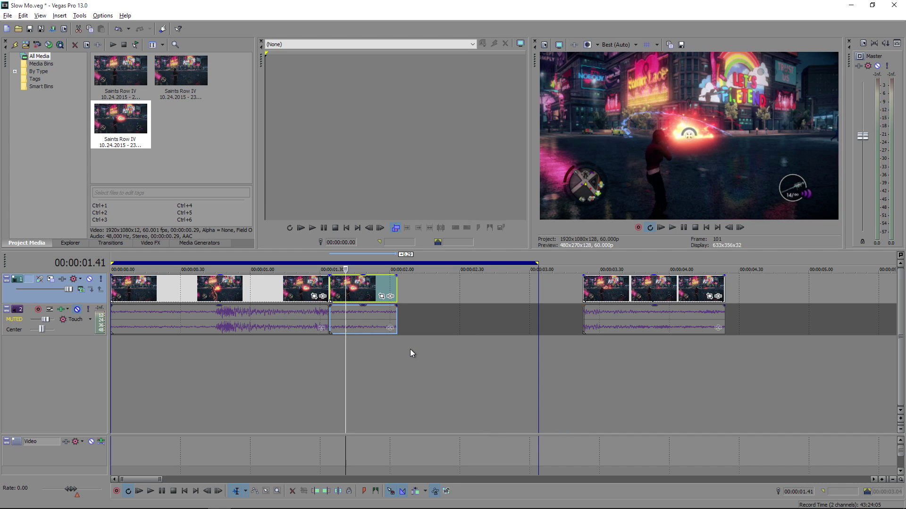
left_click_drag(633, 293, 449, 307)
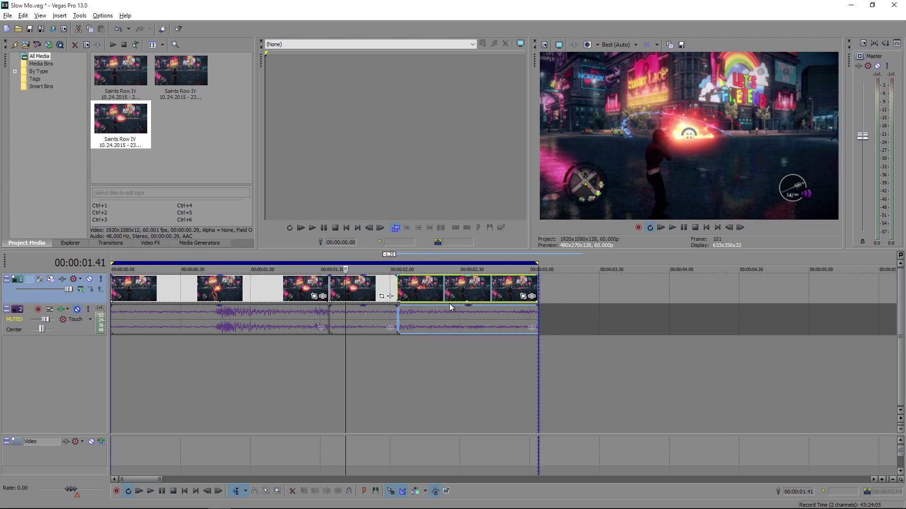
Step frames around the cuts, from 00:00:01.32 to 00:00:02.03, to review the joins.
left_click(398, 362)
key("Left")
key("Left")
key("Left")
key("Left")
key("Left")
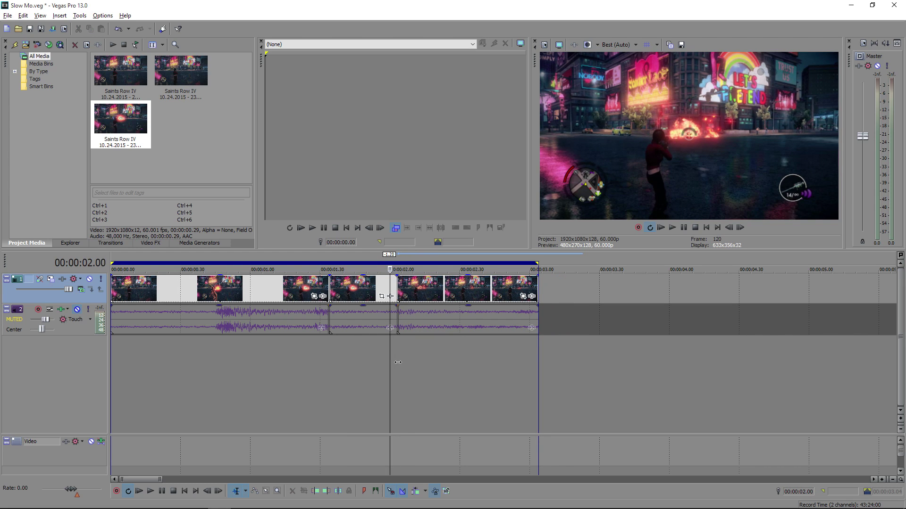
left_click(324, 352)
key("Right")
key("Right")
key("Right")
key("Right")
key("Right")
key("Right")
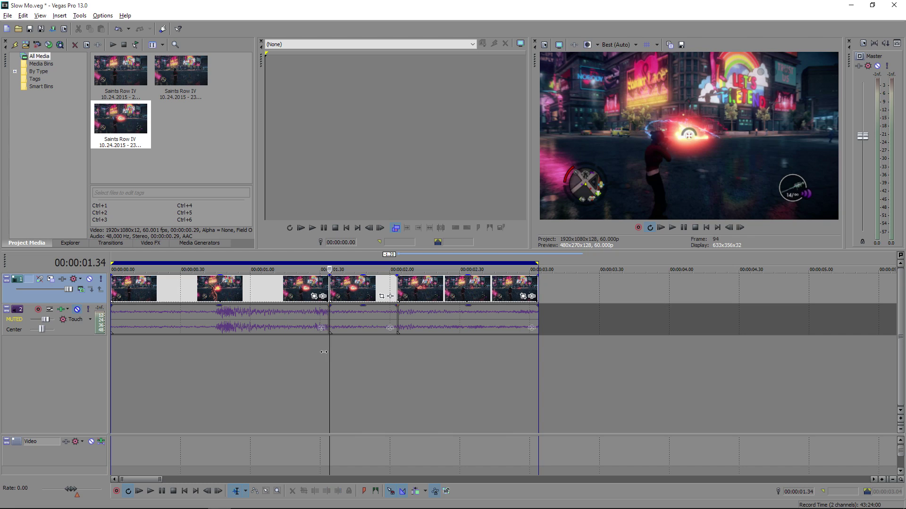
key("Left")
key("Left")
key("Left")
key("Left")
key("Left")
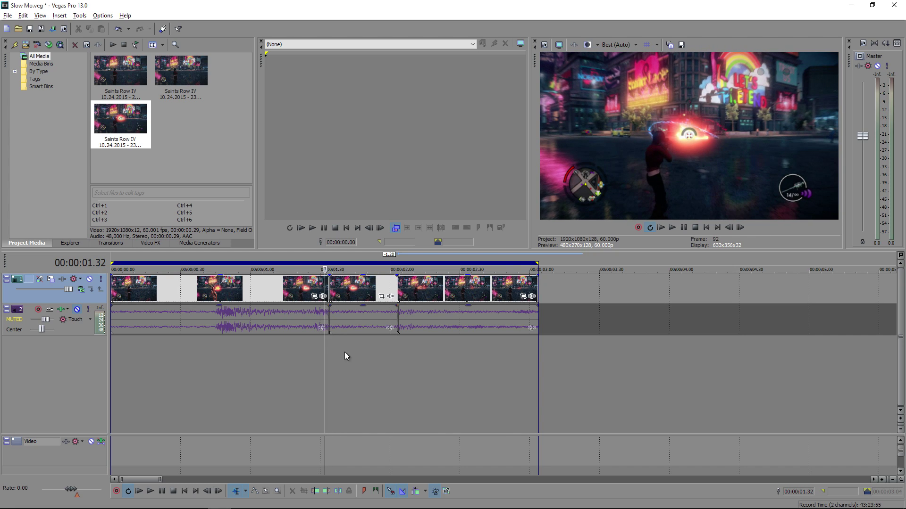
Move the end piece further right and stretch the subclip to end near 00:00:05.20.
left_click_drag(426, 292, 792, 291)
scroll(405, 376, "down", 2)
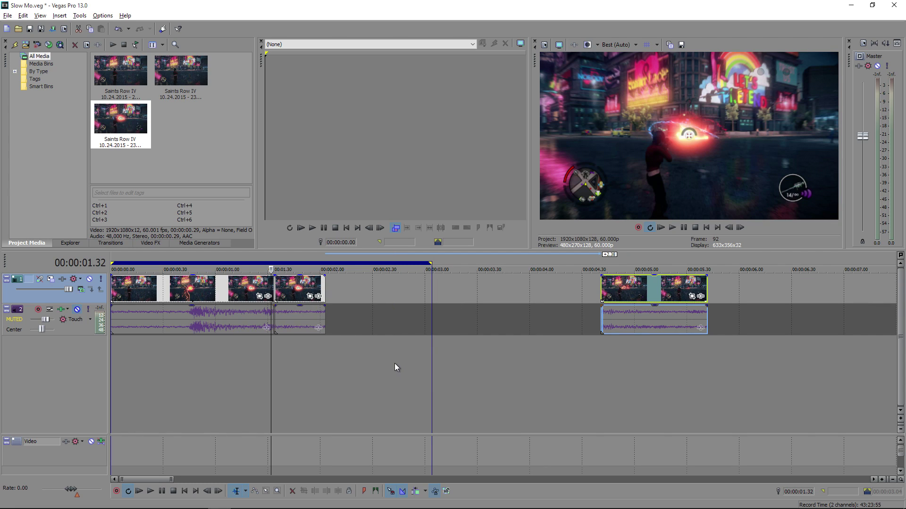
left_click_drag(623, 288, 675, 291)
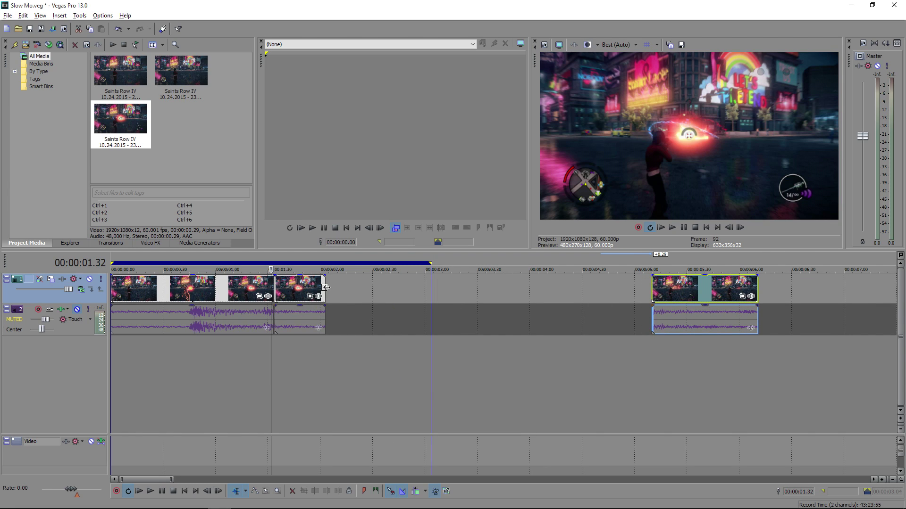
left_click_drag(326, 287, 752, 296)
Stretch the subclip further and snap the last piece against its end.
left_click_drag(637, 291, 679, 292)
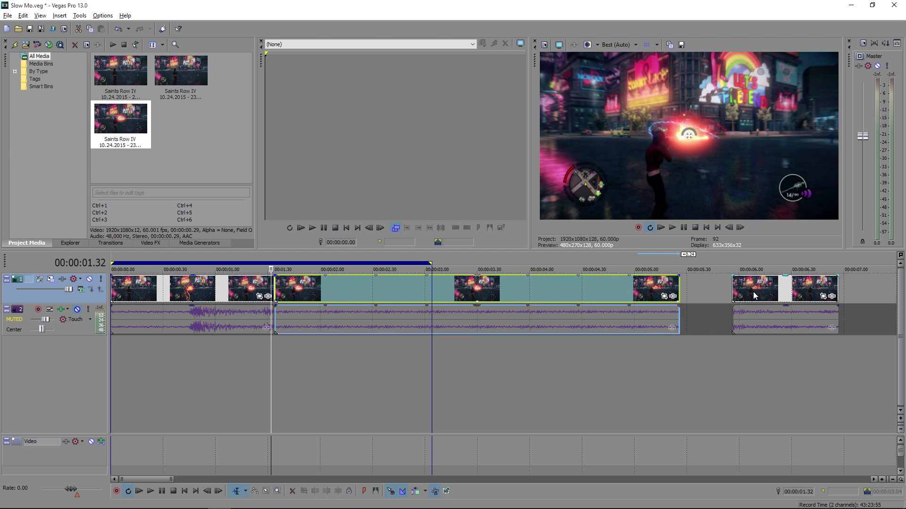
left_click_drag(752, 292, 703, 293)
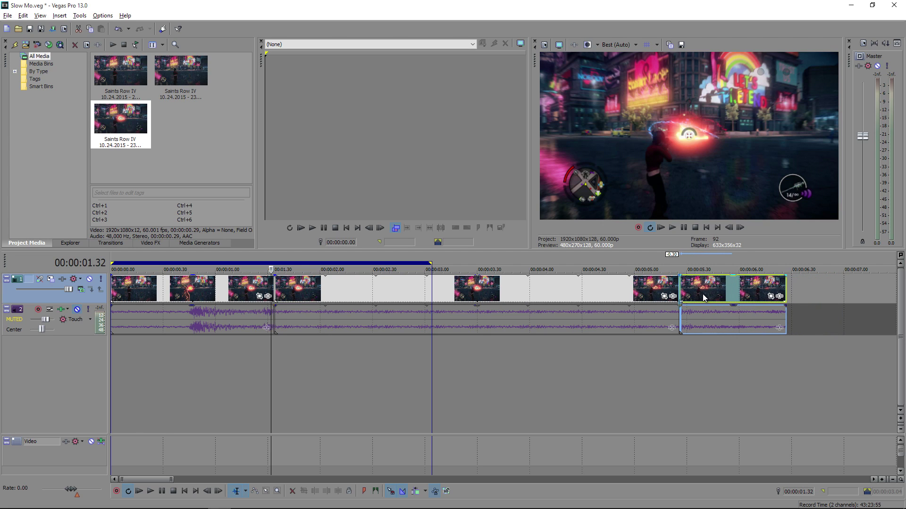
left_click(681, 346)
Zoom in and step frames between 00:00:05.23 and 00:00:05.28 to inspect the join.
key("Left")
key("Left")
key("Left")
key("Left")
key("Up")
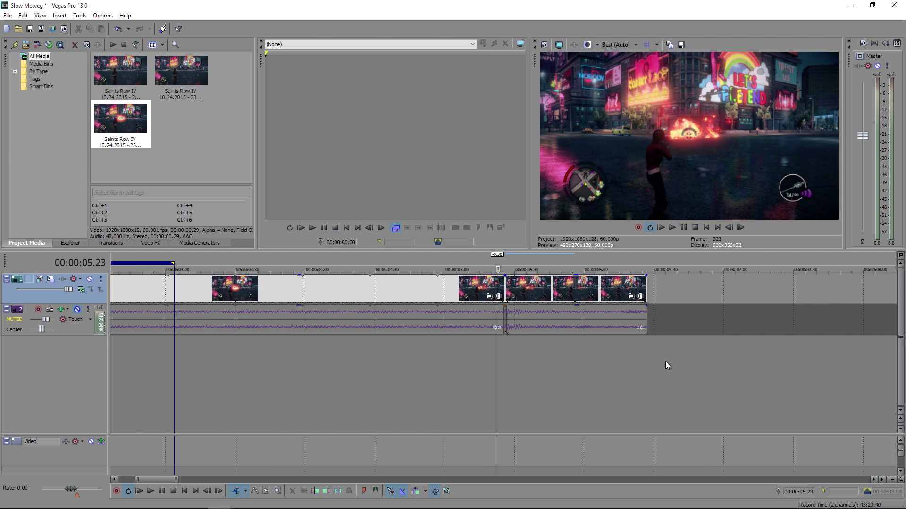
key("Up")
key("Right")
key("Right")
key("Right")
key("Right")
key("Right")
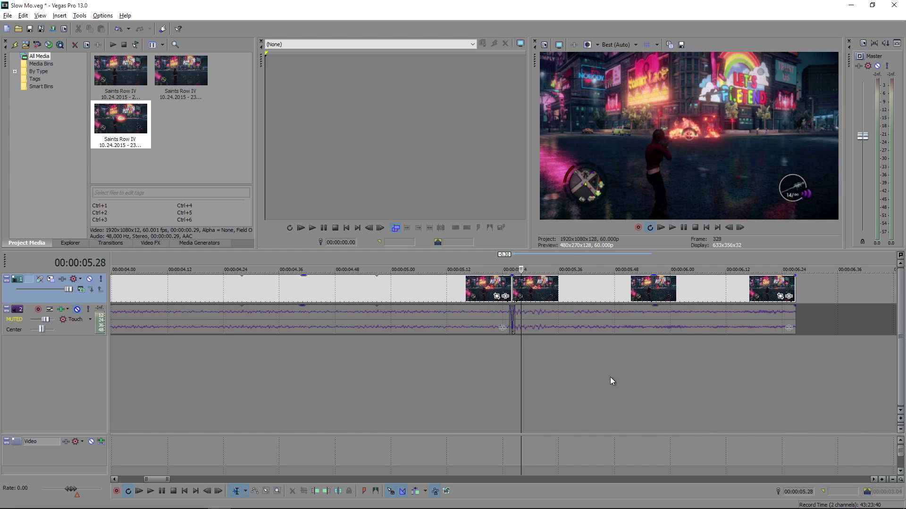
key("Right")
key("Right")
key("Left")
key("Left")
key("Left")
key("Left")
key("Left")
key("Left")
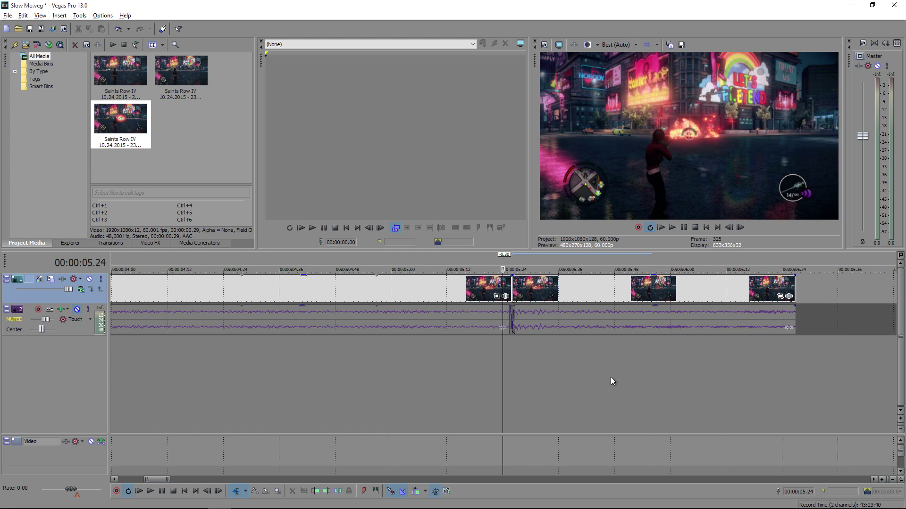
key("Left")
Apply the TwixtorPRO effect to the stretched subclip.
left_click(505, 297)
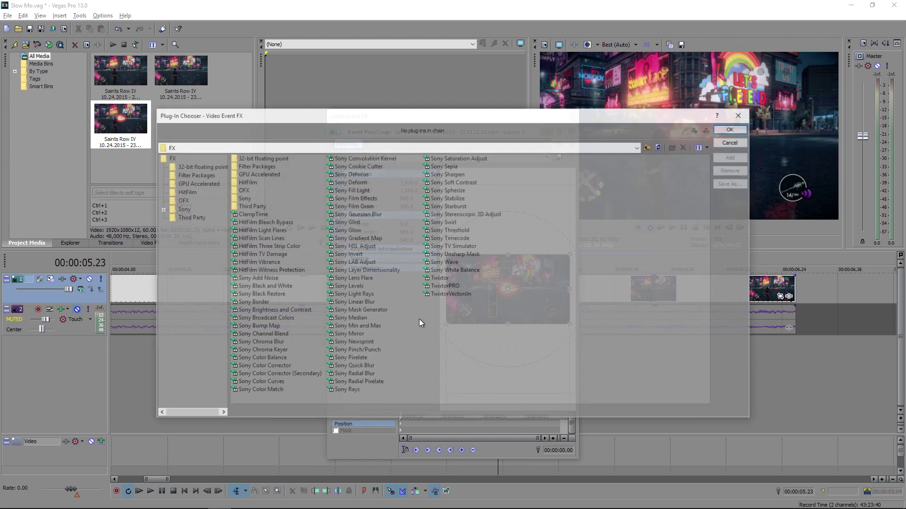
left_click(449, 286)
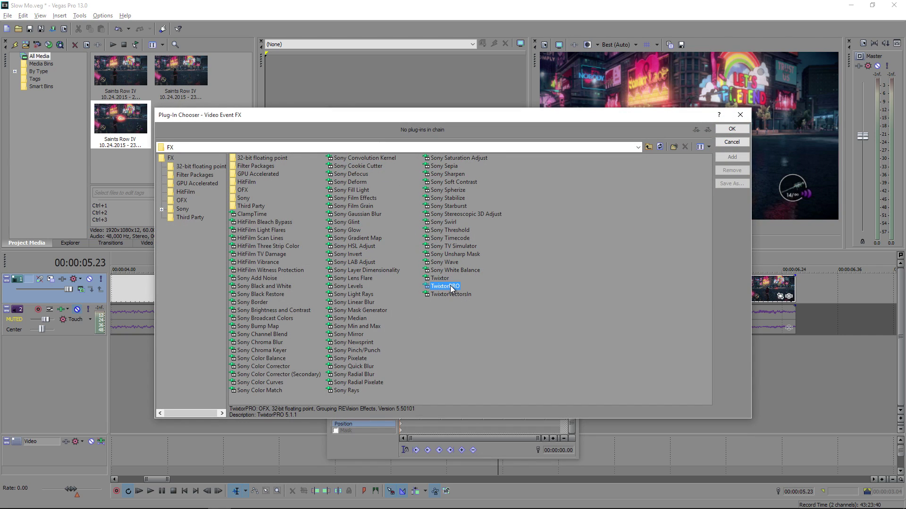
left_click(736, 128)
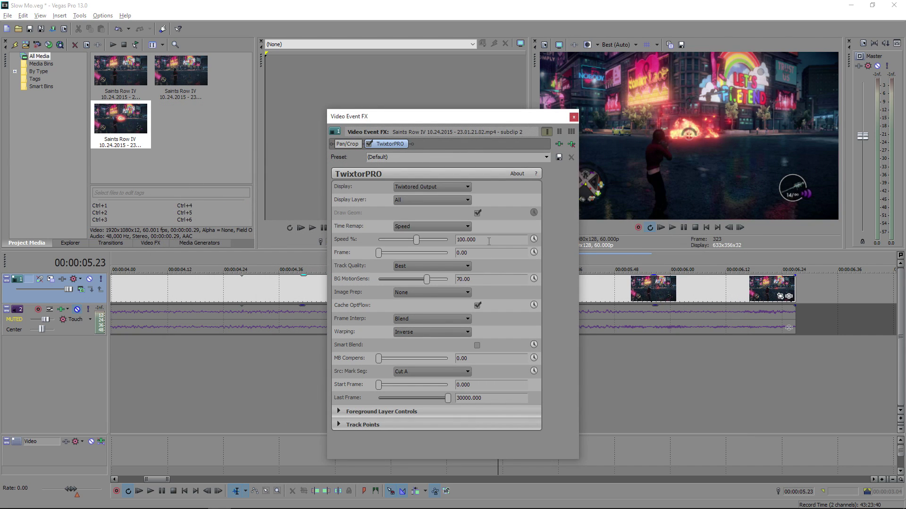
Keep Speed at 12.5% and lower BG MotionSens to 0.00.
left_click(489, 241)
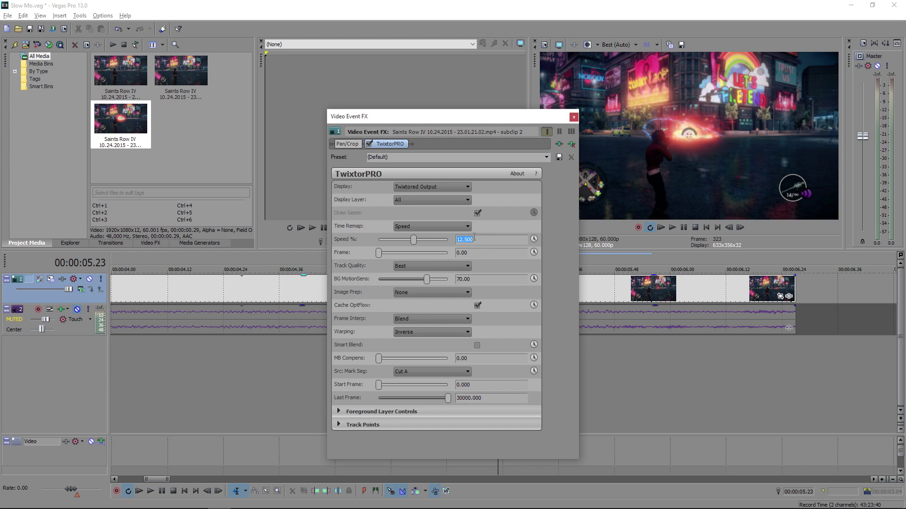
left_click(494, 282)
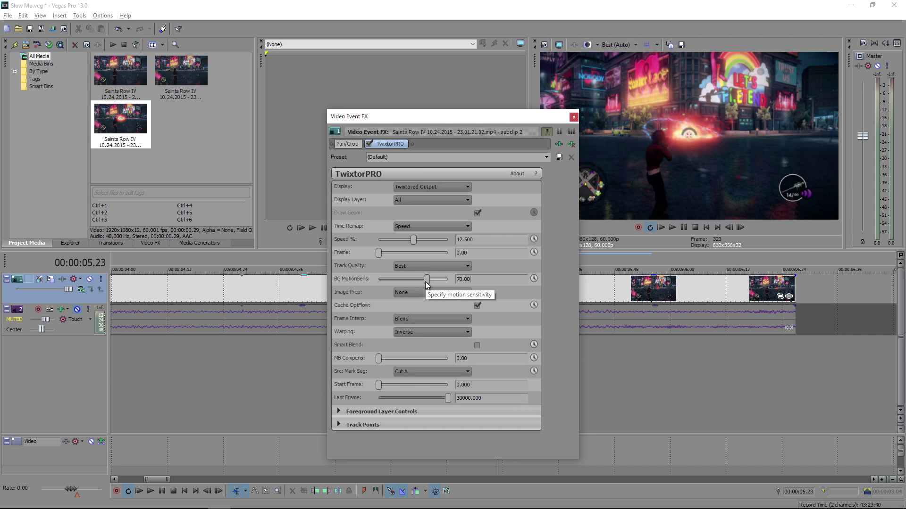
left_click_drag(426, 282, 375, 282)
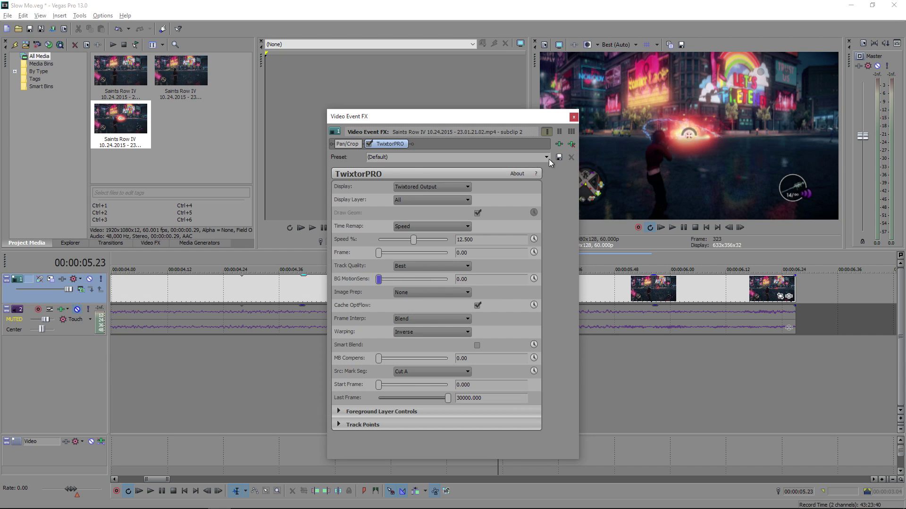
Close the effect settings, then select the full 0–6.27 s range and loop-play it.
left_click(573, 117)
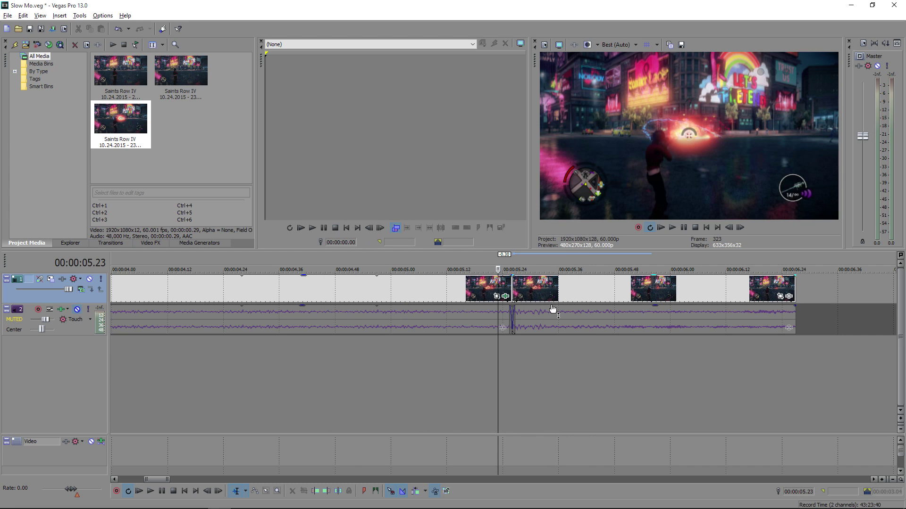
scroll(522, 357, "down", 2)
scroll(520, 353, "down", 1)
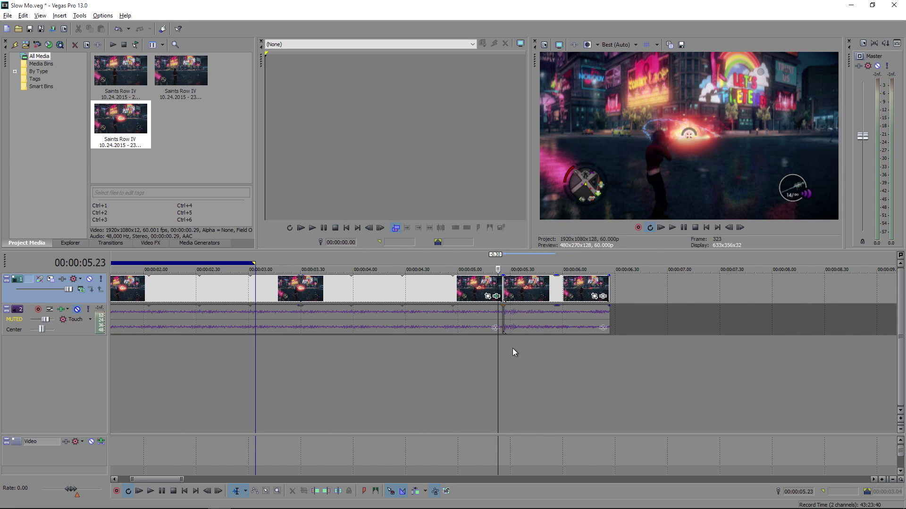
left_click_drag(611, 350, 166, 373)
scroll(256, 387, "down", 1)
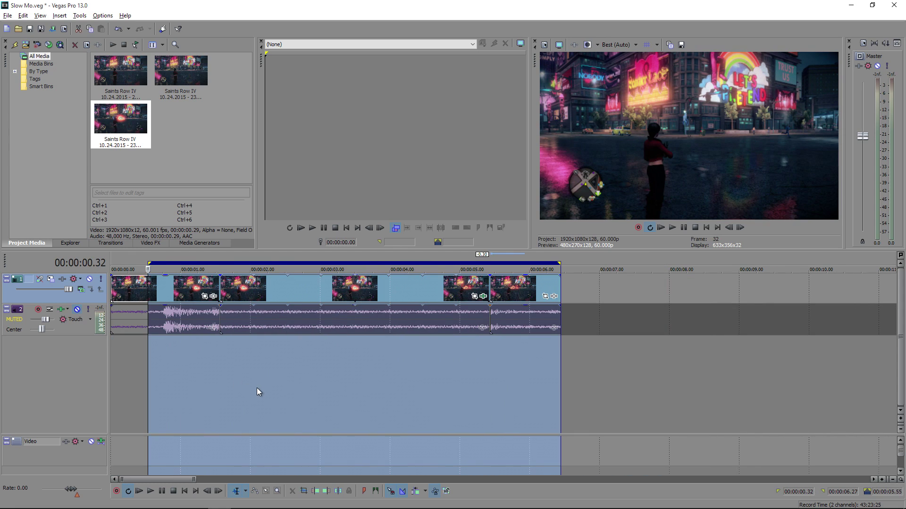
double_click(373, 297)
left_click_drag(560, 354, 71, 371)
left_click(151, 374)
key("space")
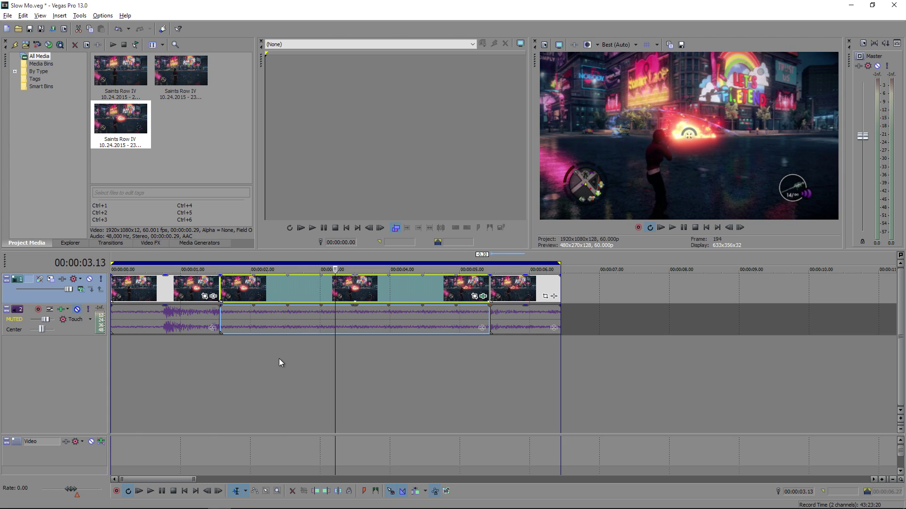
double_click(306, 341)
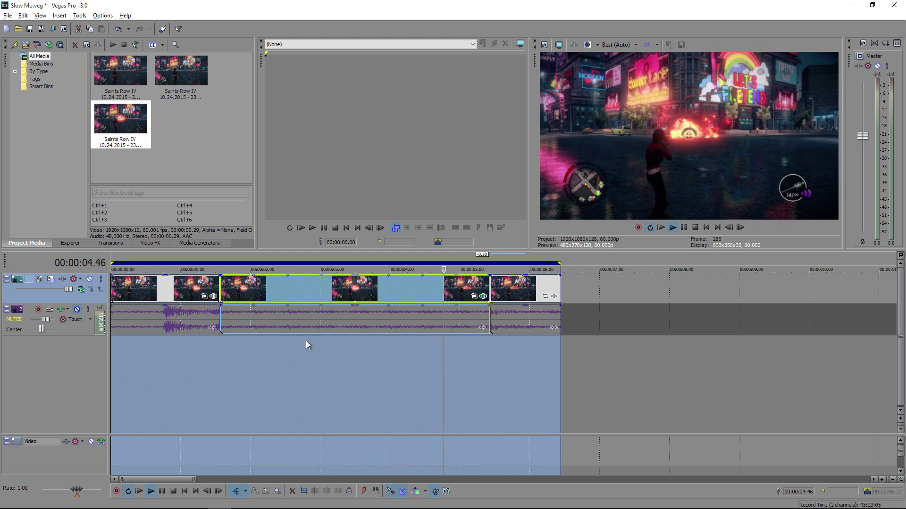
Stop playback and raise the subclip's TwixtorPRO BG MotionSens to 89.12.
key("space")
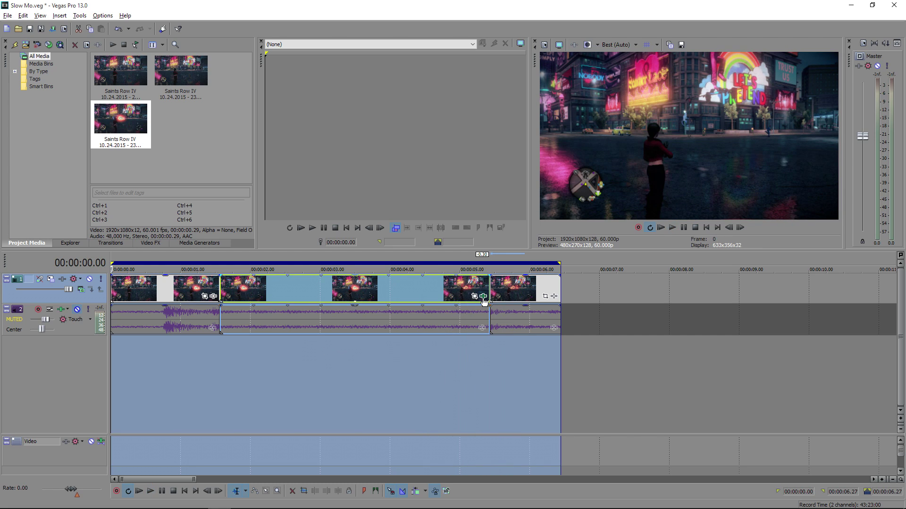
left_click(483, 297)
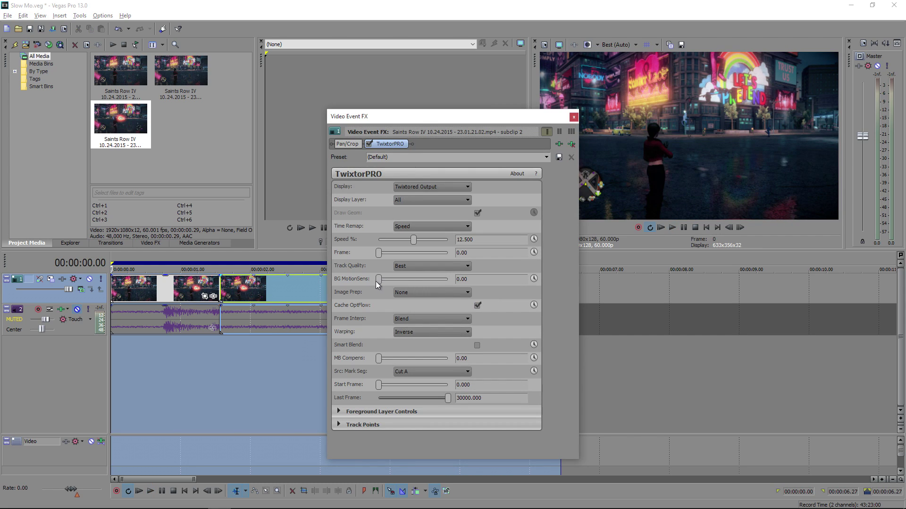
left_click_drag(378, 280, 441, 282)
left_click(574, 117)
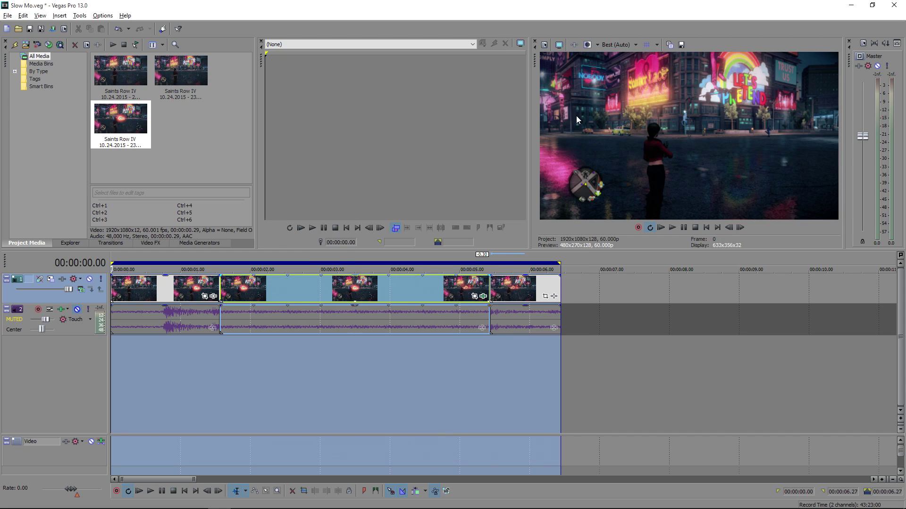
Clear the selection and play the project on loop to review the higher motion sensitivity.
left_click(445, 360)
key("space")
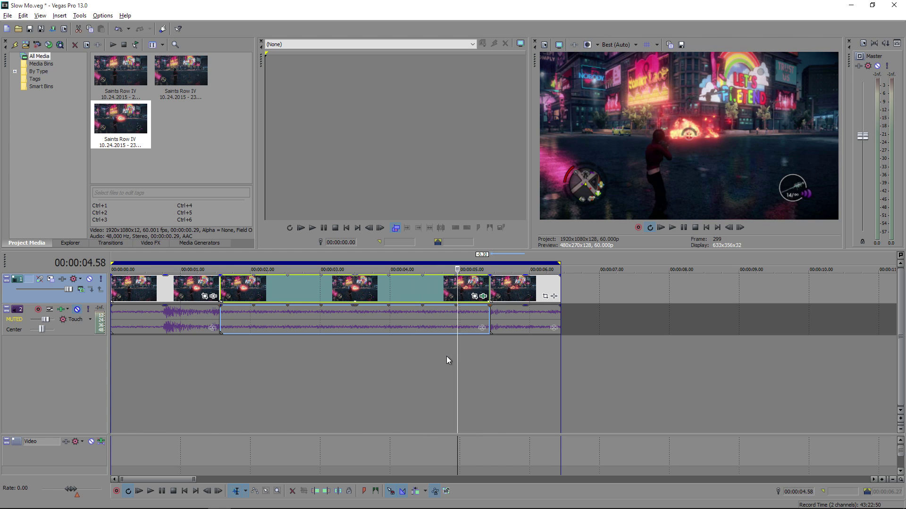
key("space")
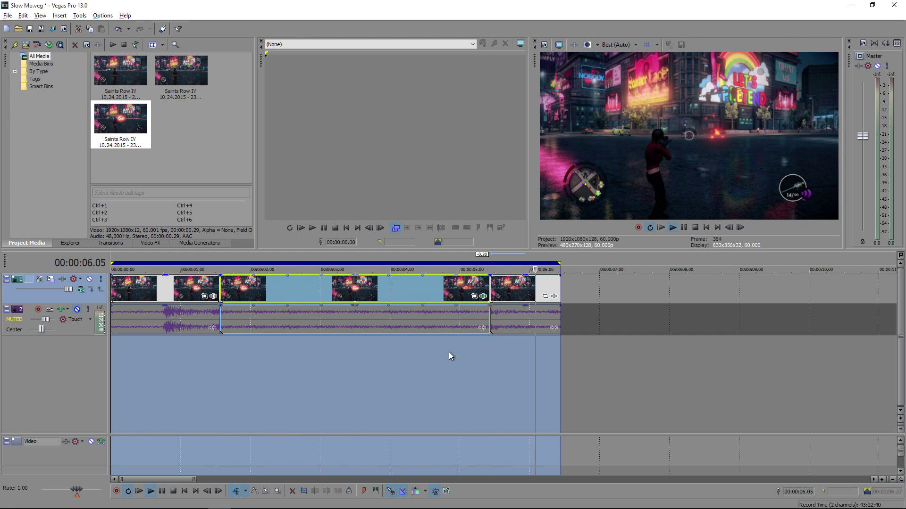
Find the cut point at 00:00:05.18 near the end of the slowed section.
left_click(486, 353)
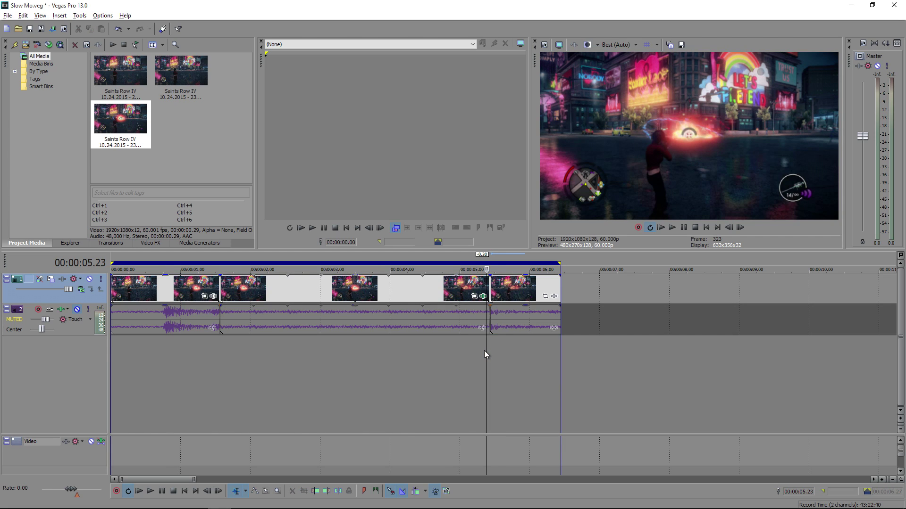
scroll(486, 352, "up", 1)
key("Right")
key("Right")
key("Right")
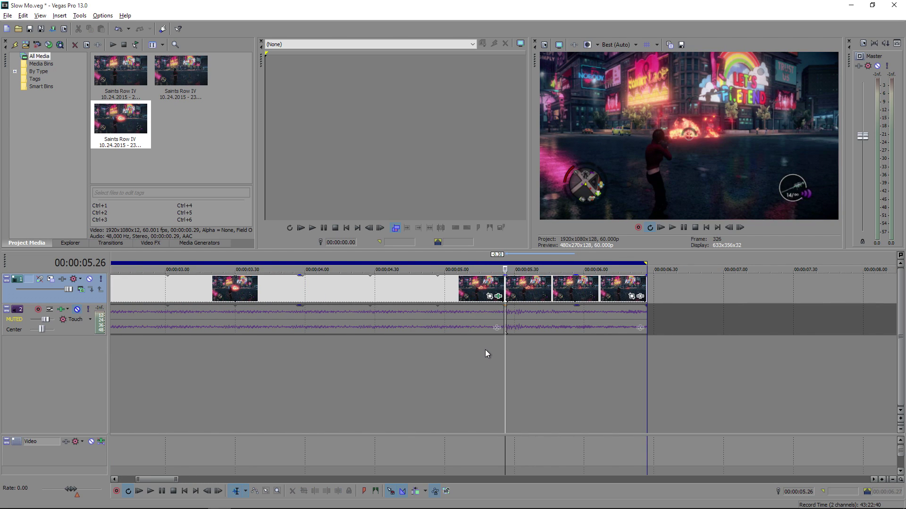
key("Left")
key("Left")
key("Left")
key("Left")
key("Left")
key("Left")
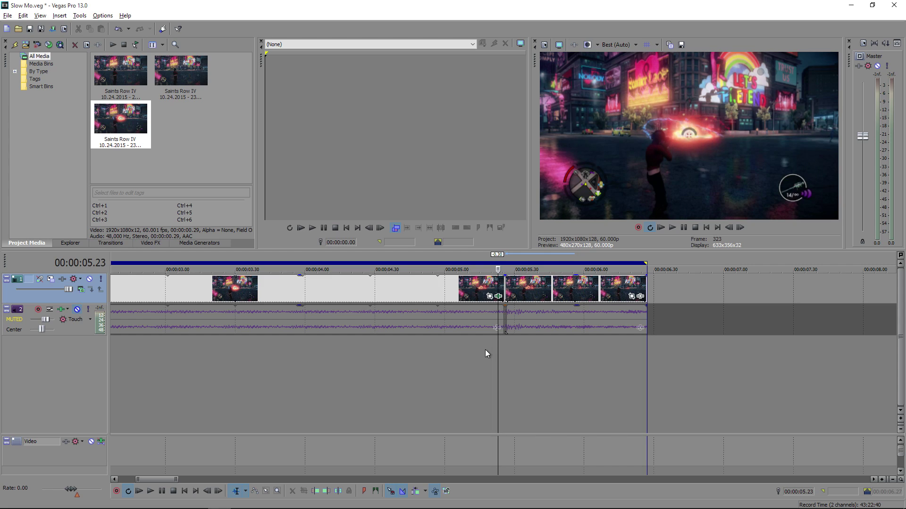
key("Left")
key("Left")
key("Left")
key("Left")
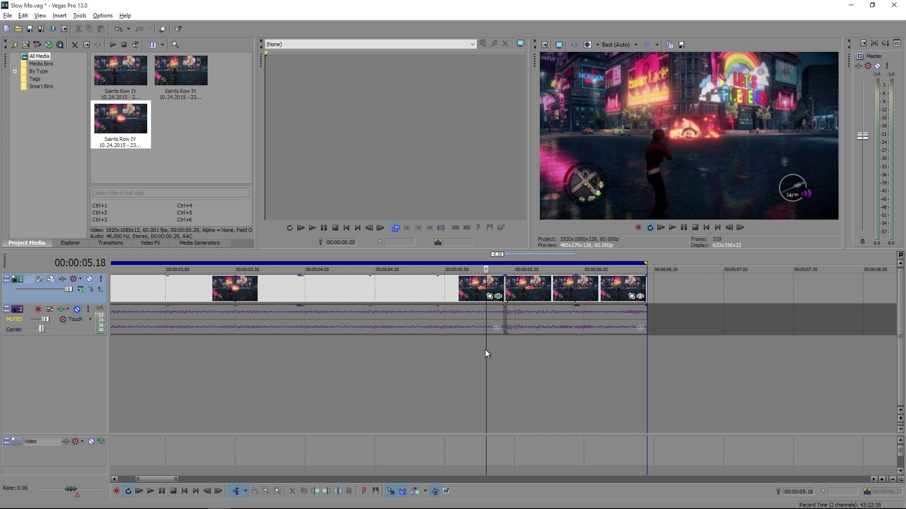
key("Right")
Trim the slowed middle clip to end at 5.18 and check the frames around the new join.
mouse_move(503, 283)
left_mouse_down()
mouse_move(486, 283)
mouse_move(513, 291)
left_mouse_up()
key("Right")
key("Right")
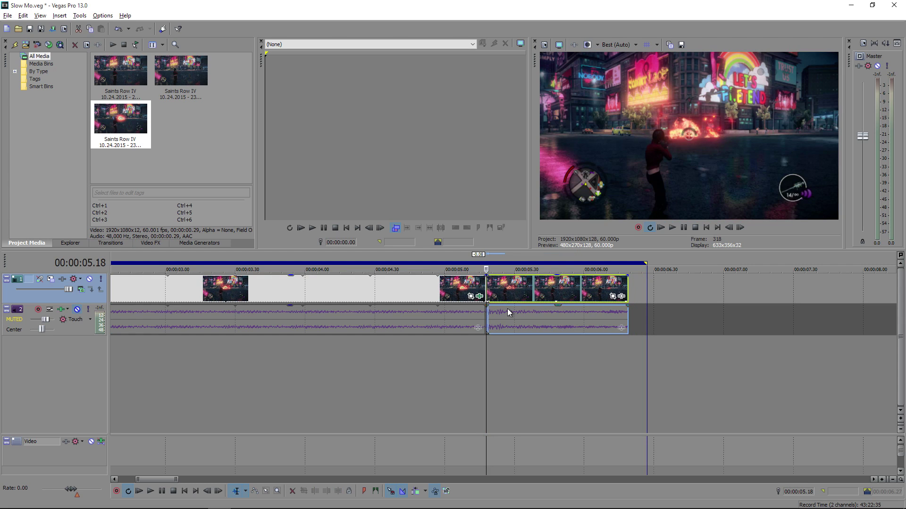
key("Left")
key("Left")
key("Left")
key("Left")
key("Left")
key("Left")
key("Left")
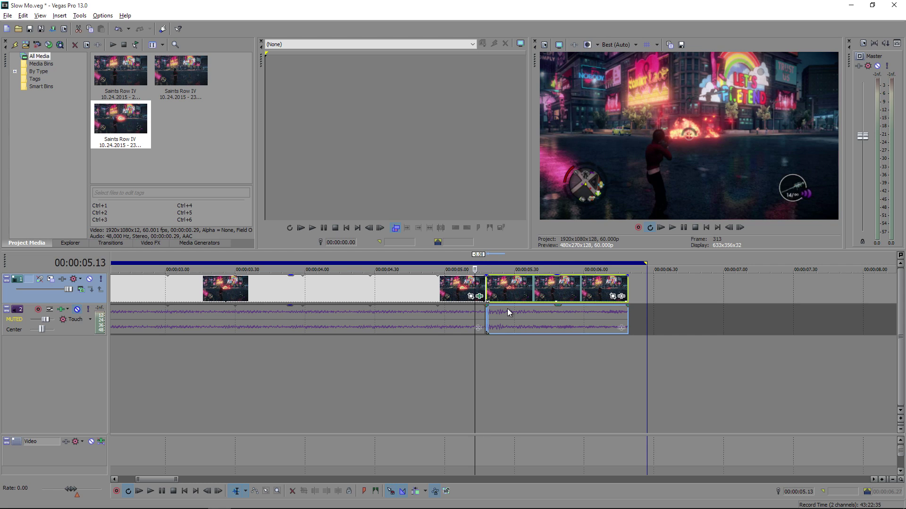
key("Right")
key("Right")
key("Right")
scroll(409, 383, "down", 5)
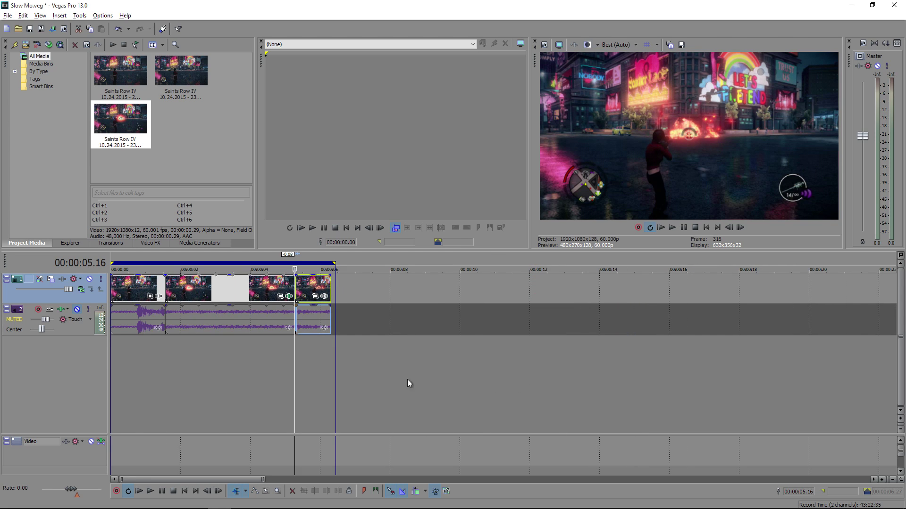
Loop the full 0–6.19 s range and play the trimmed slow-motion edit from the start.
left_click_drag(328, 373, 78, 383)
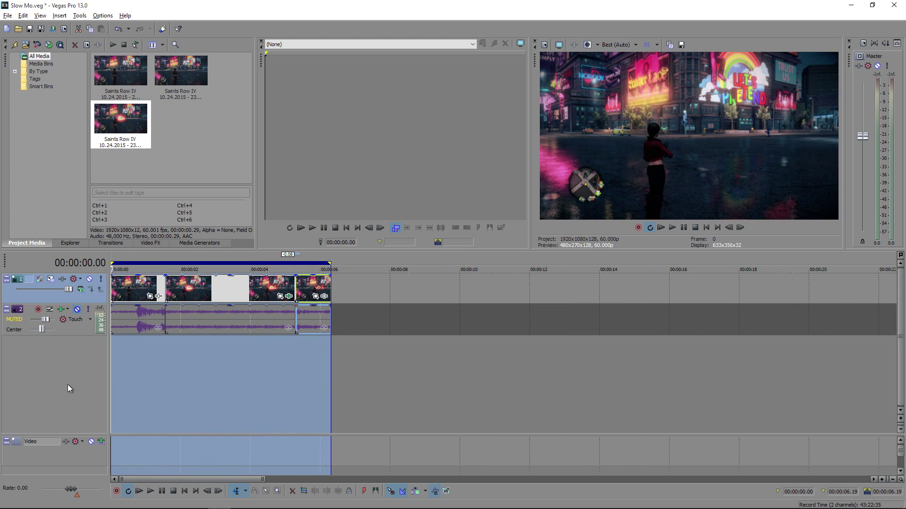
left_click(183, 373)
double_click(183, 373)
scroll(216, 372, "up", 3)
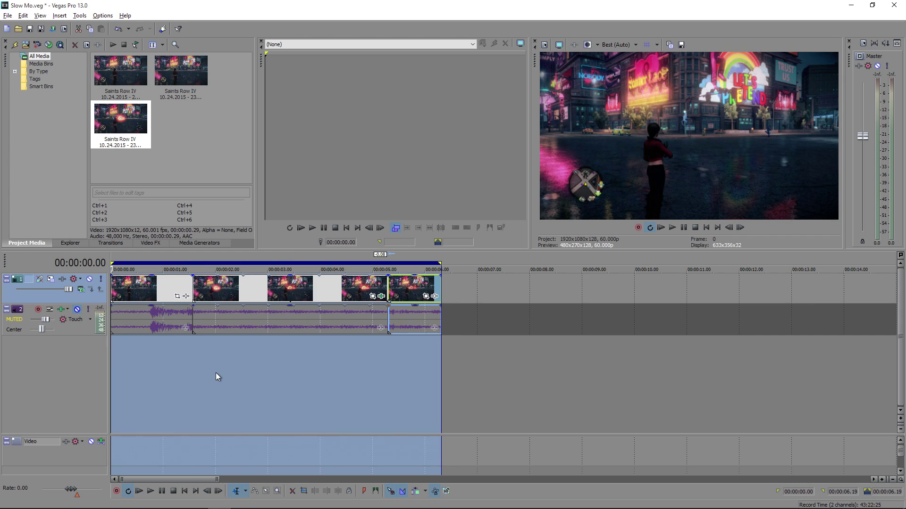
scroll(218, 373, "up", 2)
key("space")
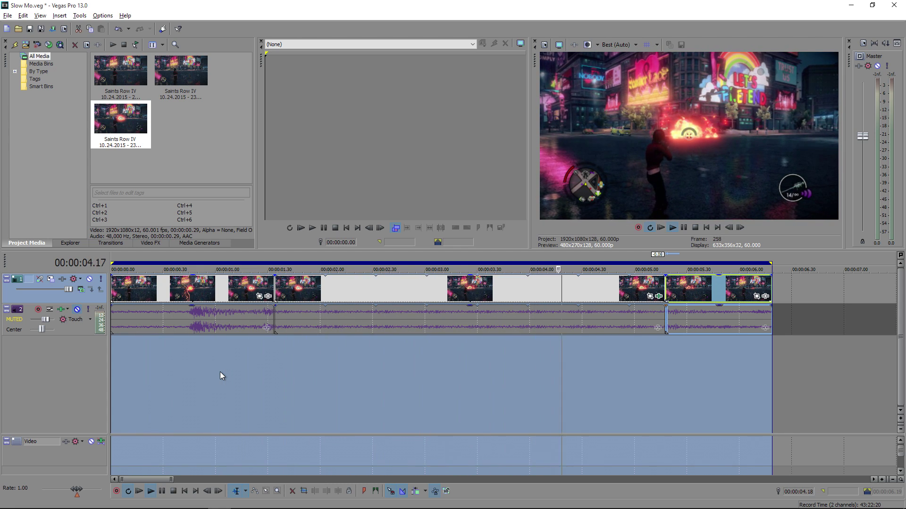
key("space")
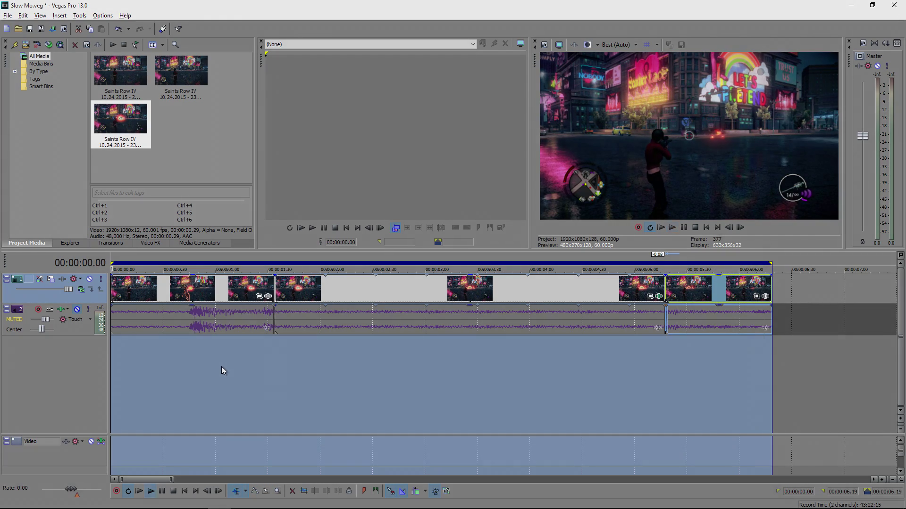